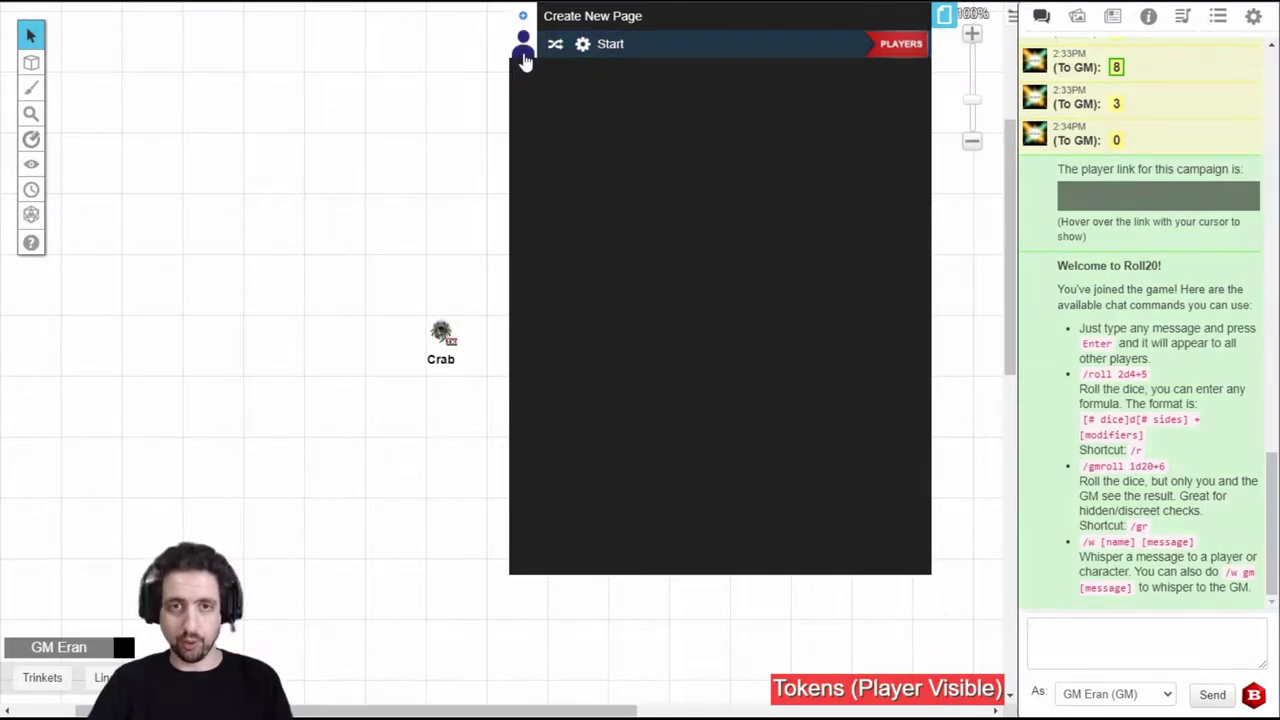
Examine the Start page's name field, page details, dynamic lighting settings and Play on Load options, and close the settings unchanged
left_click(647, 51)
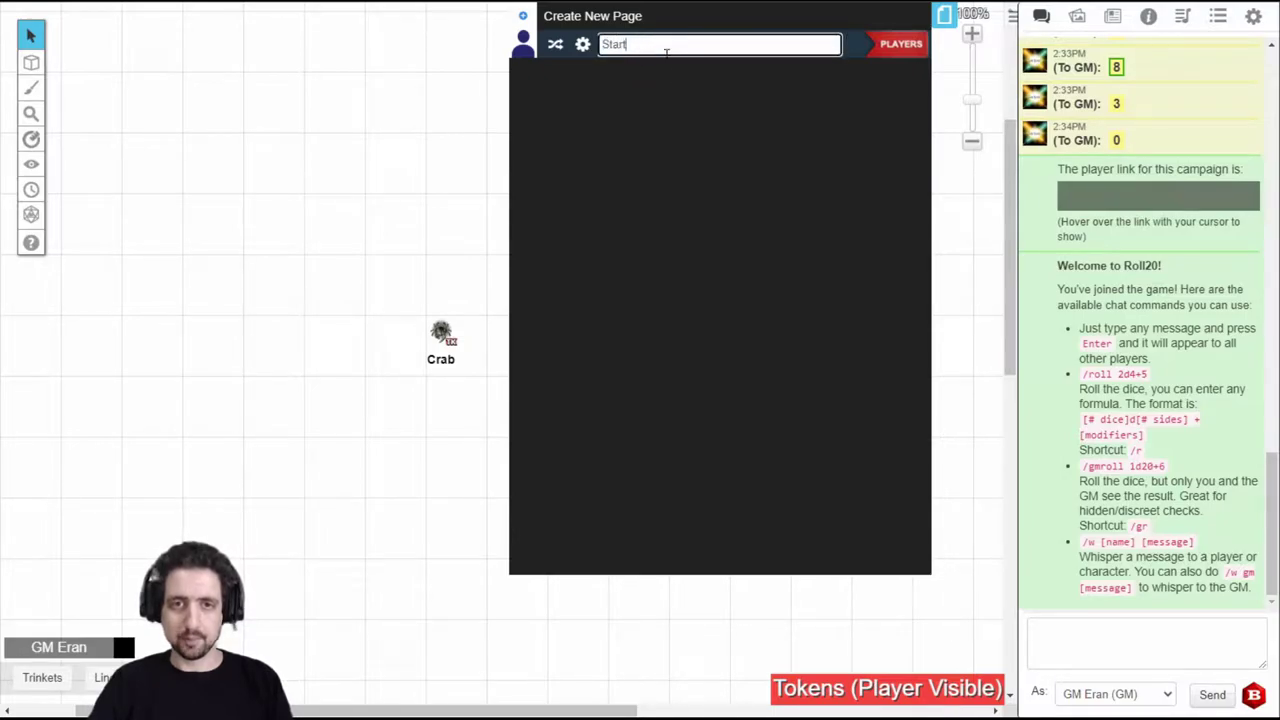
key("Return")
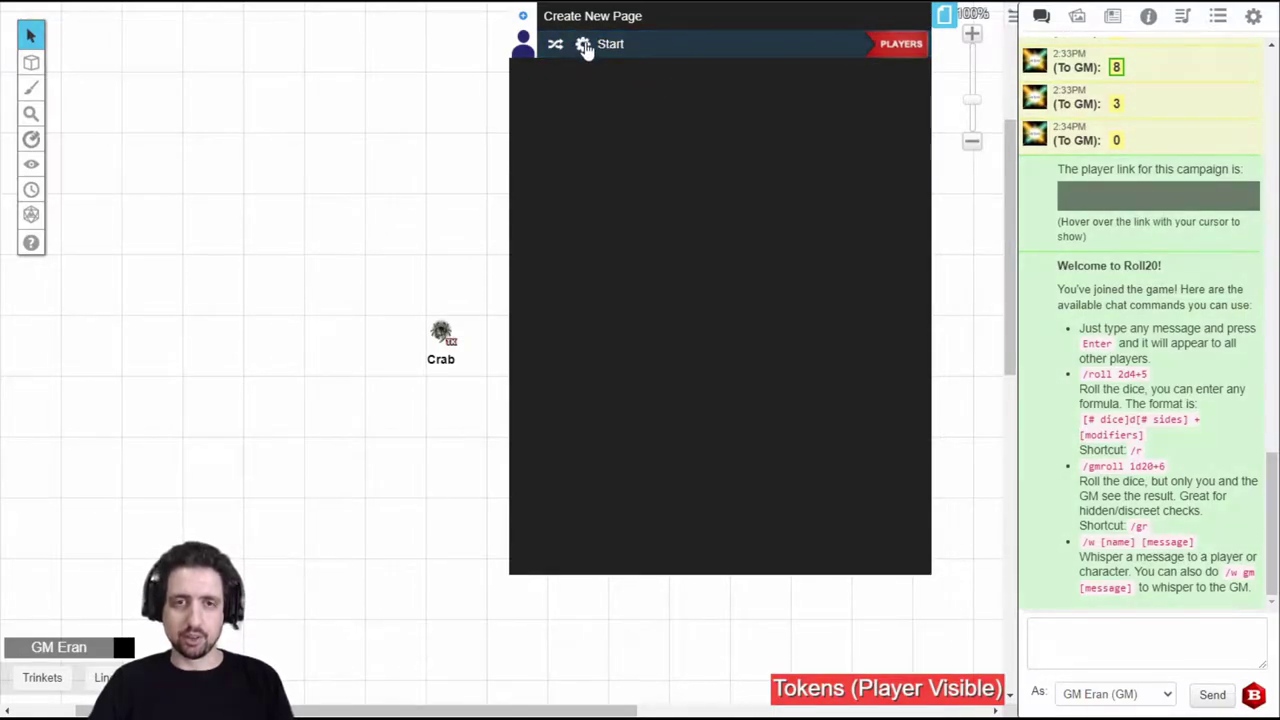
left_click(583, 45)
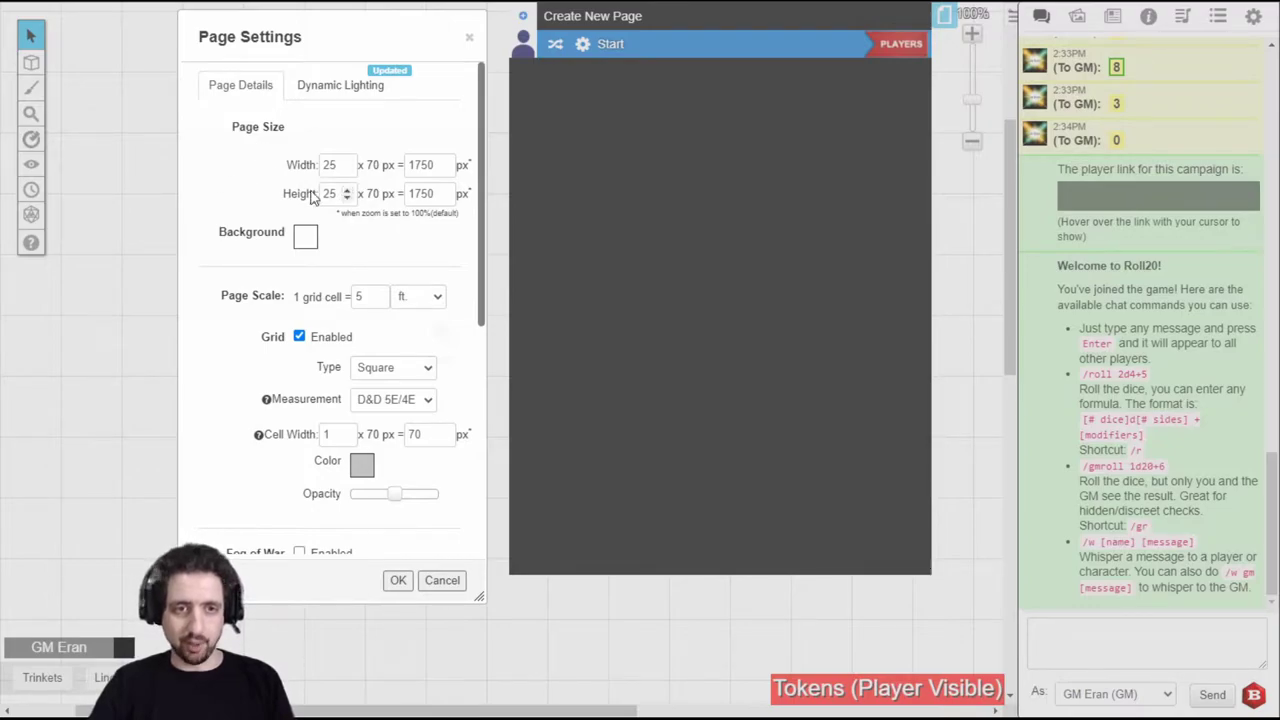
scroll(250, 420, "down", 2)
scroll(252, 428, "down", 1)
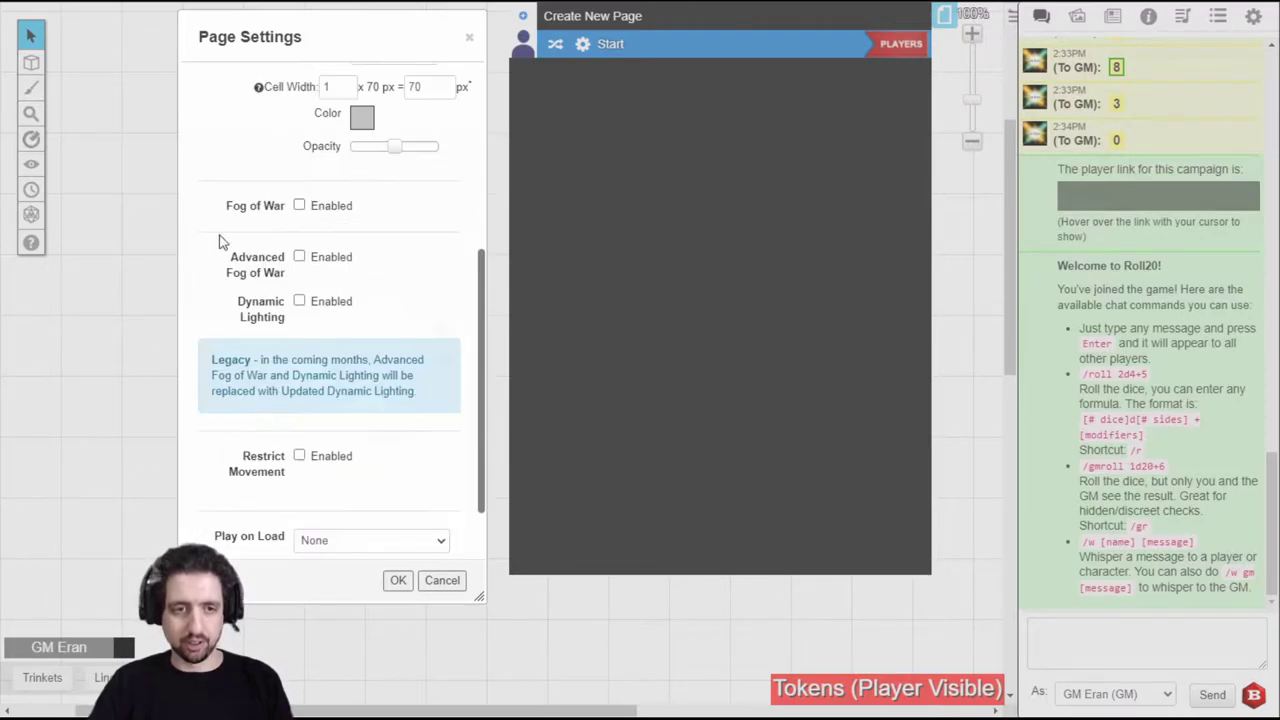
scroll(235, 488, "down", 1)
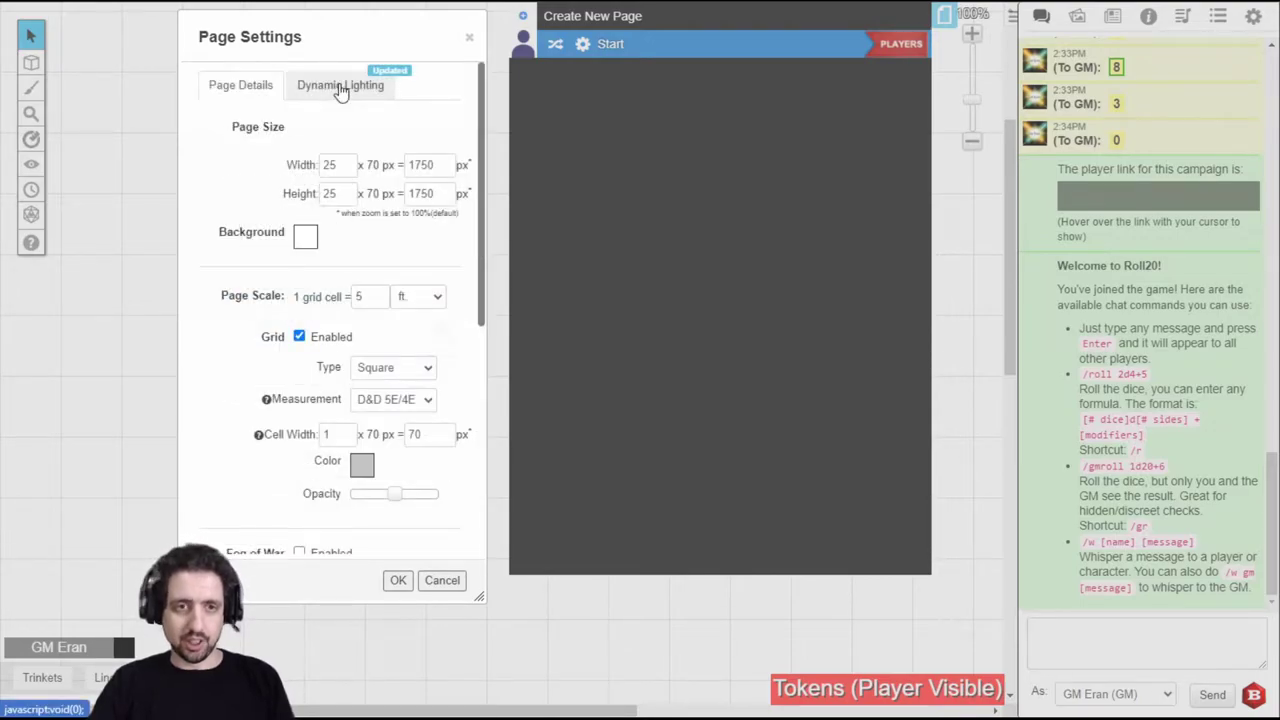
left_click(340, 88)
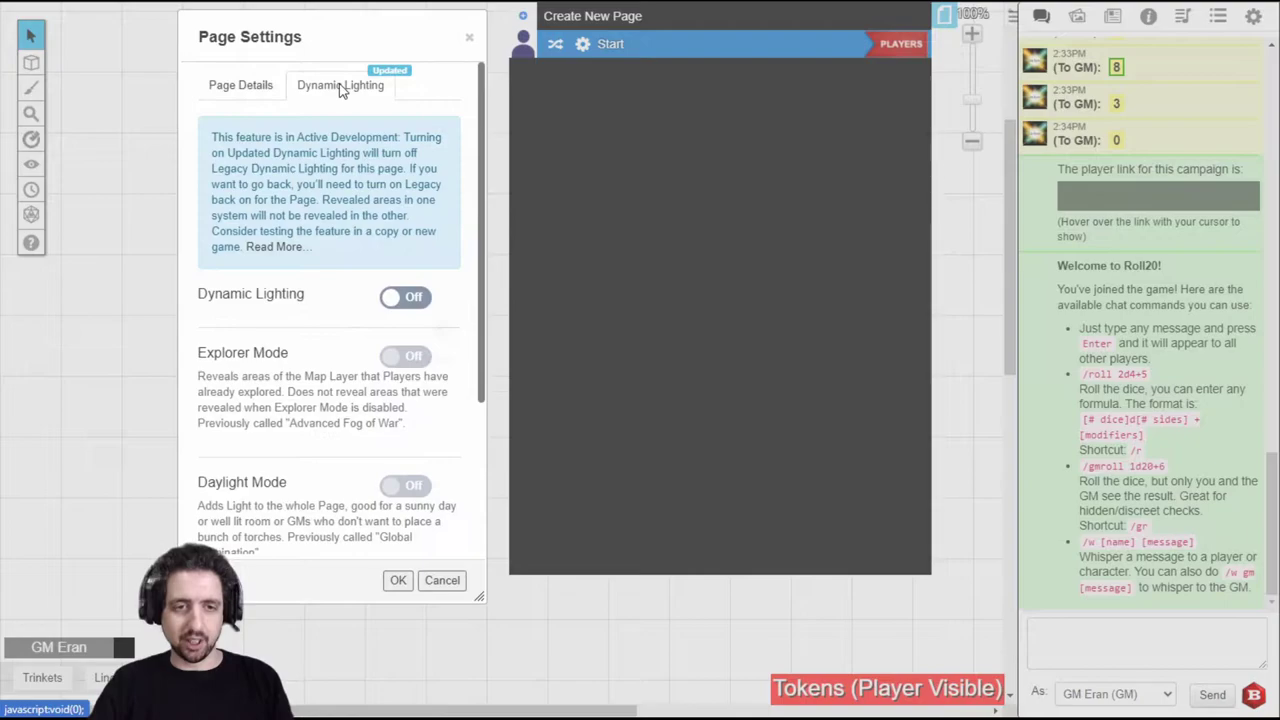
scroll(341, 279, "down", 3)
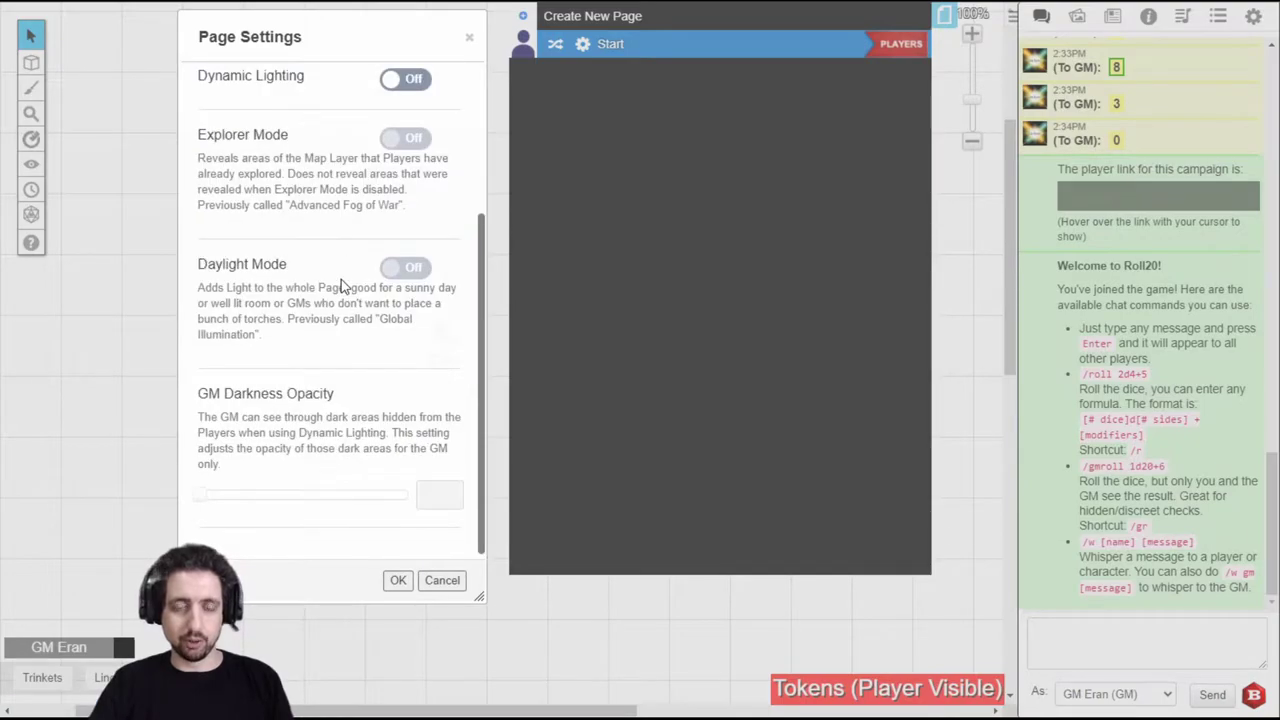
scroll(341, 279, "up", 3)
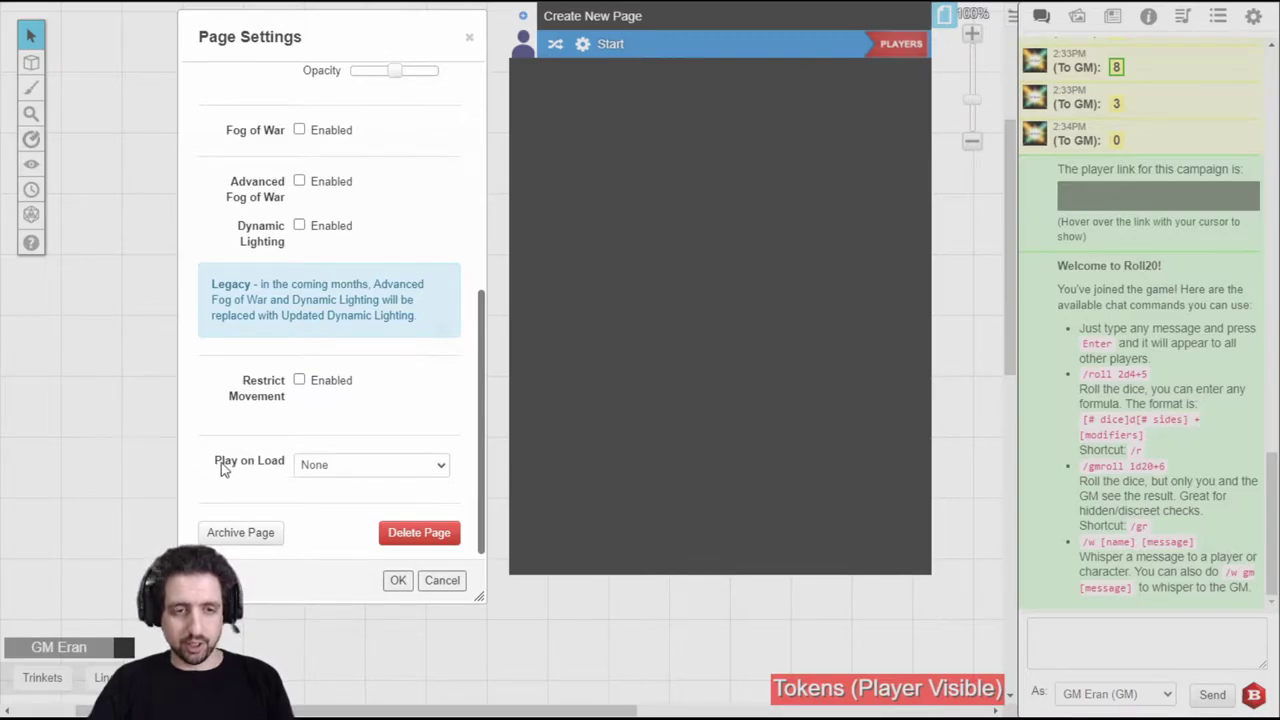
left_click(305, 467)
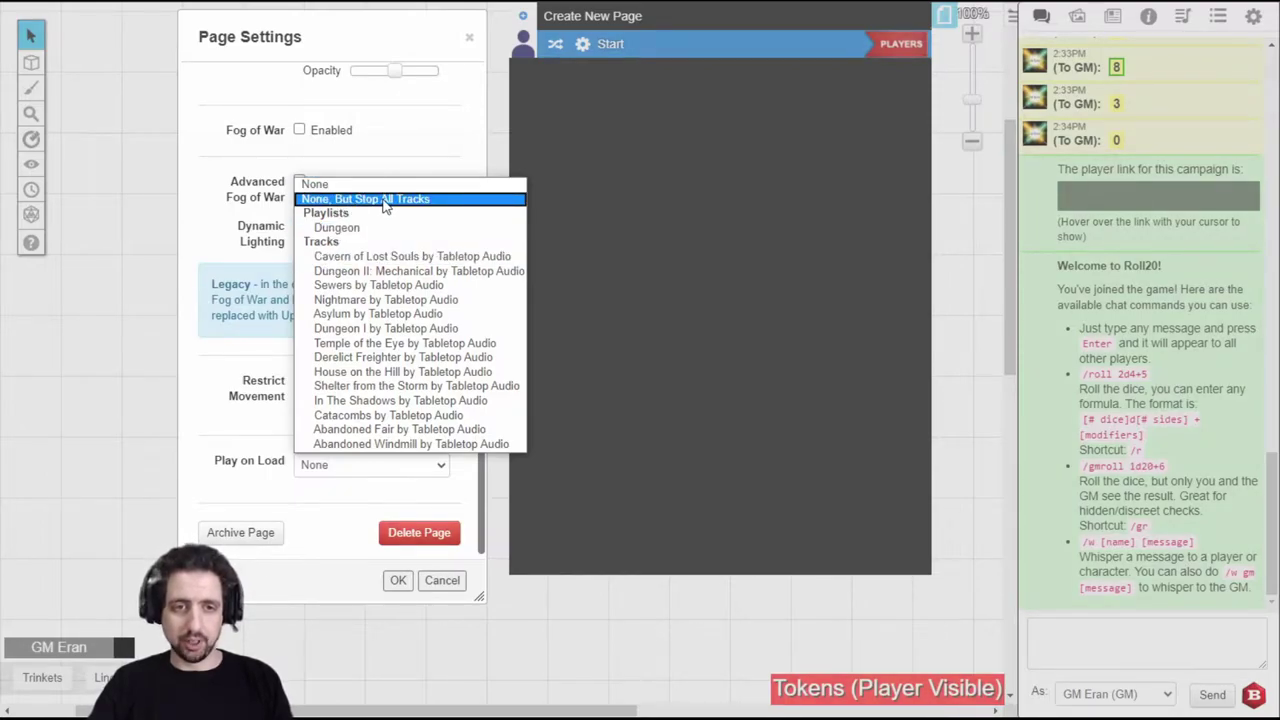
left_click(305, 540)
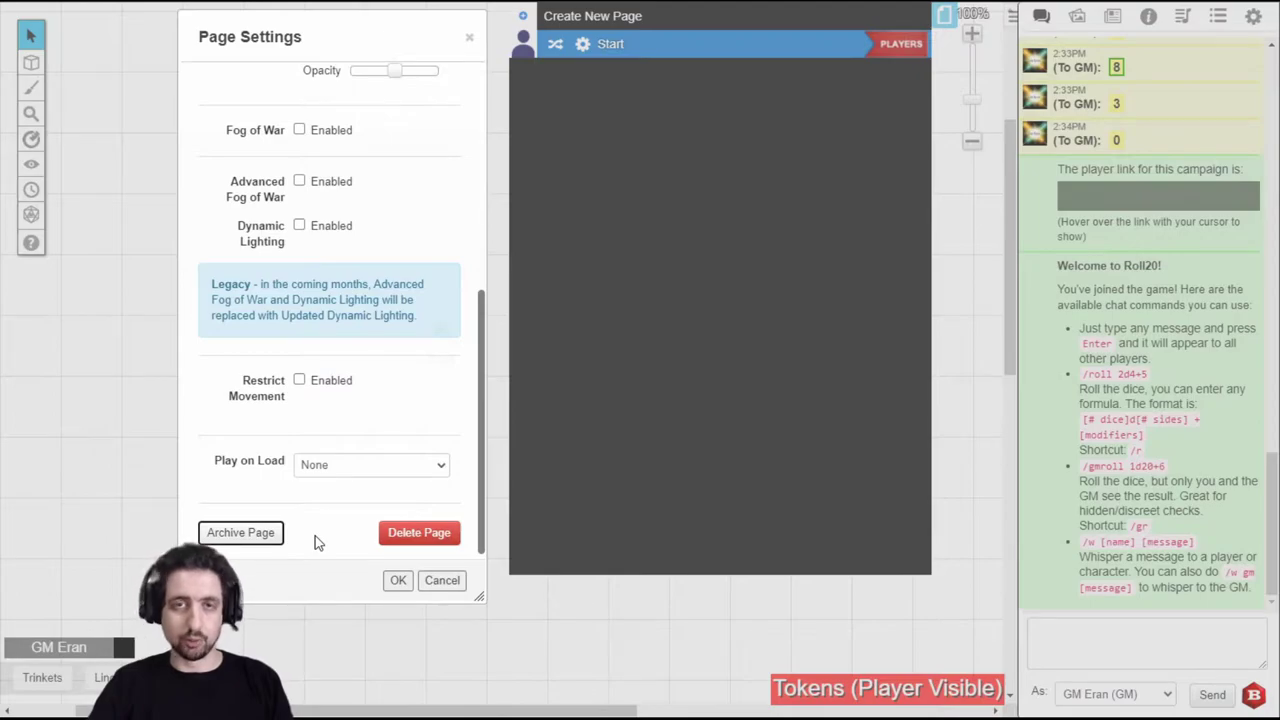
key("Escape")
left_click(660, 52)
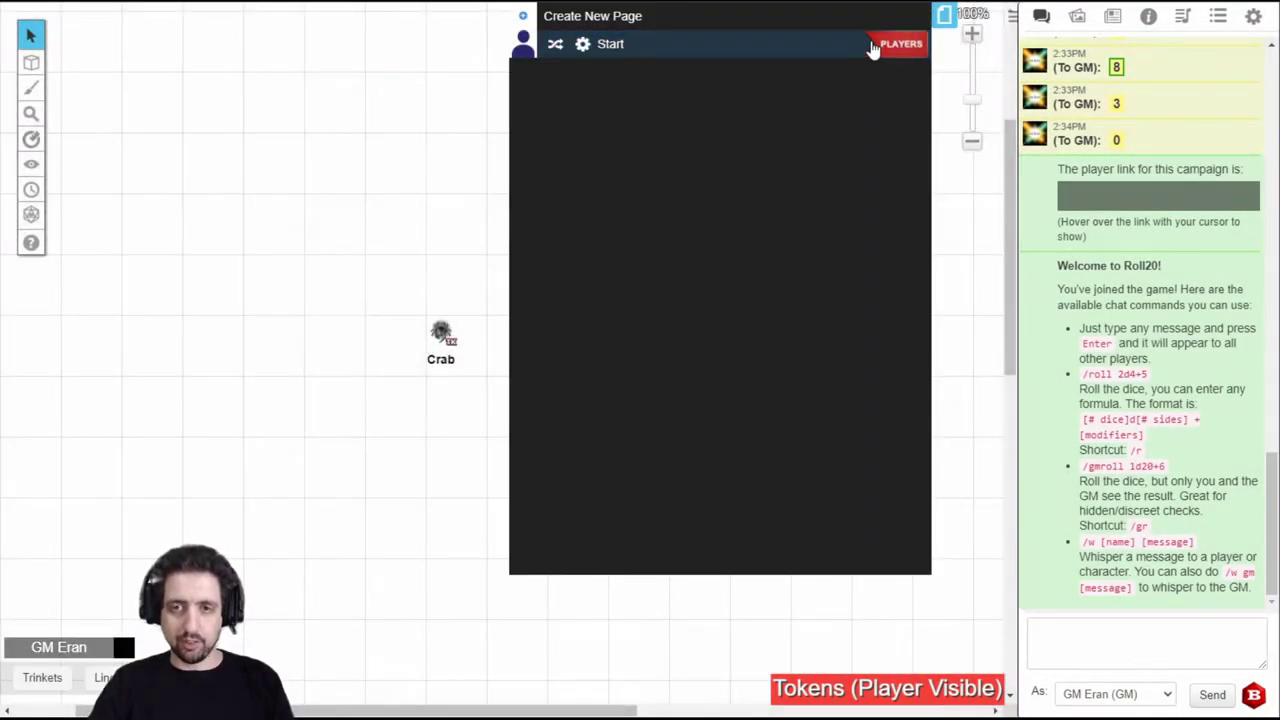
mouse_move(888, 48)
left_mouse_down()
mouse_move(840, 97)
mouse_move(877, 92)
mouse_move(880, 49)
mouse_move(902, 48)
left_mouse_up()
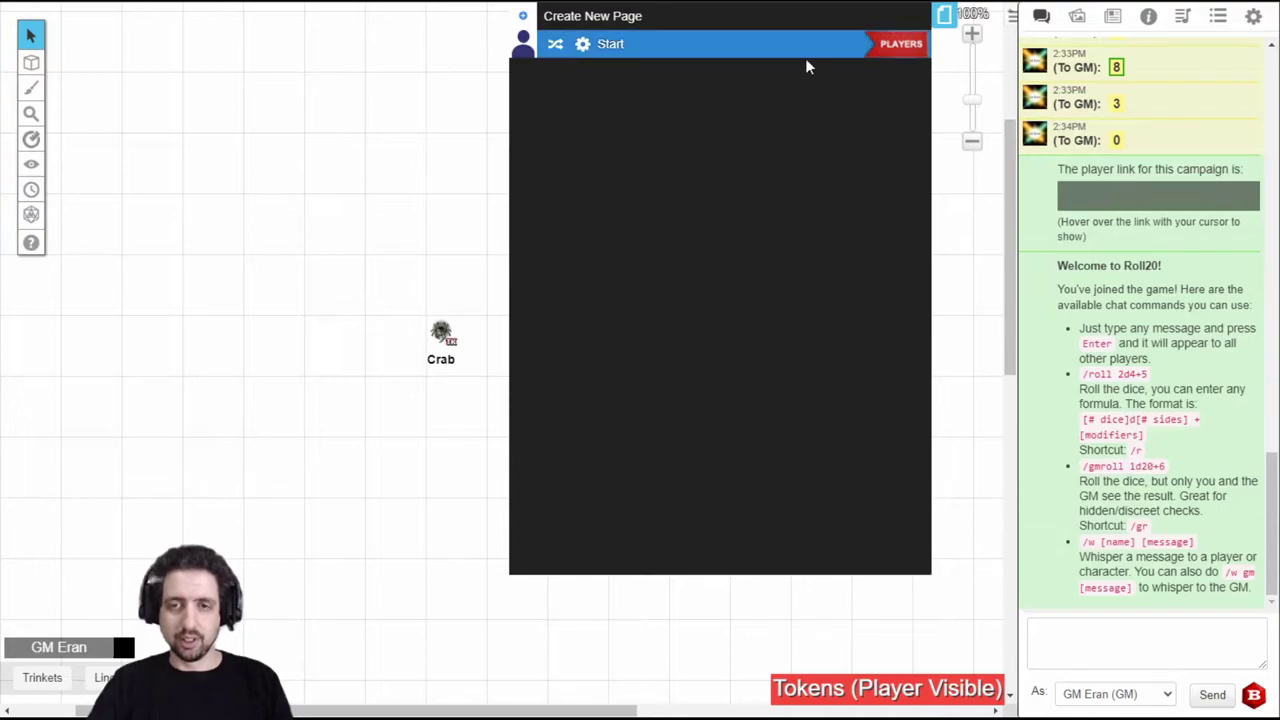
left_click(903, 56)
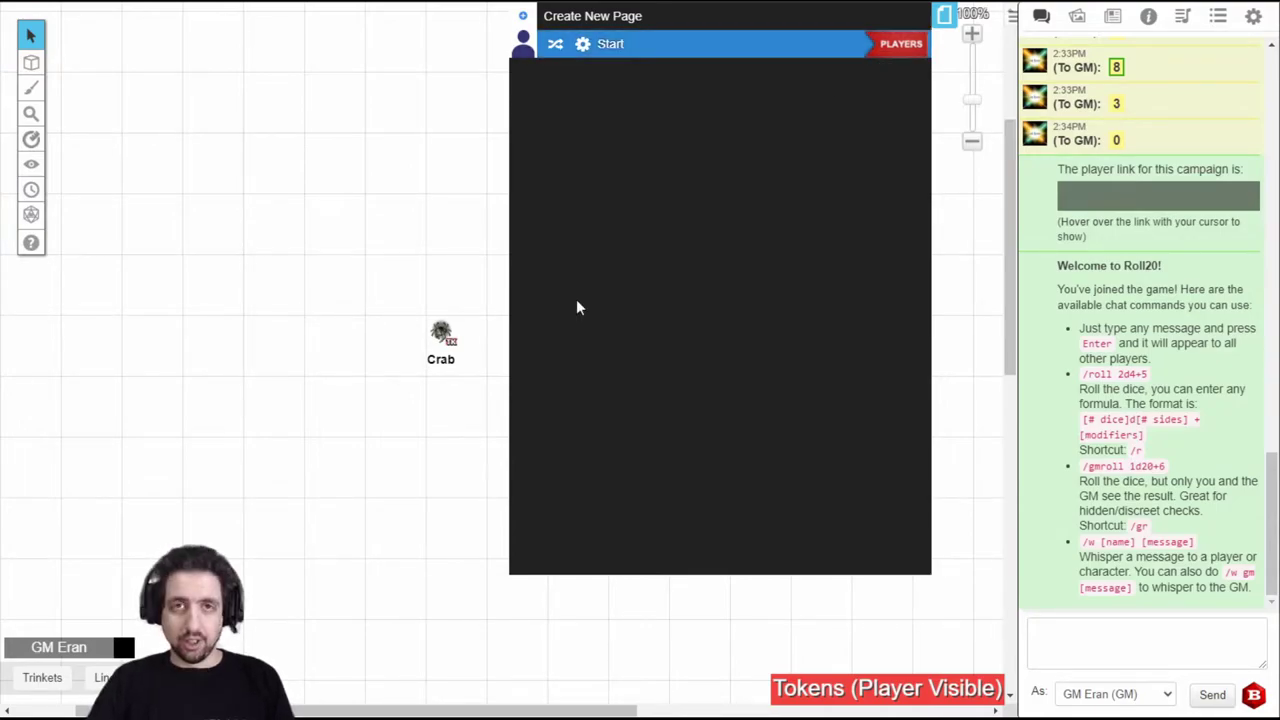
Duplicate the Start page and archive the copy
left_click(555, 47)
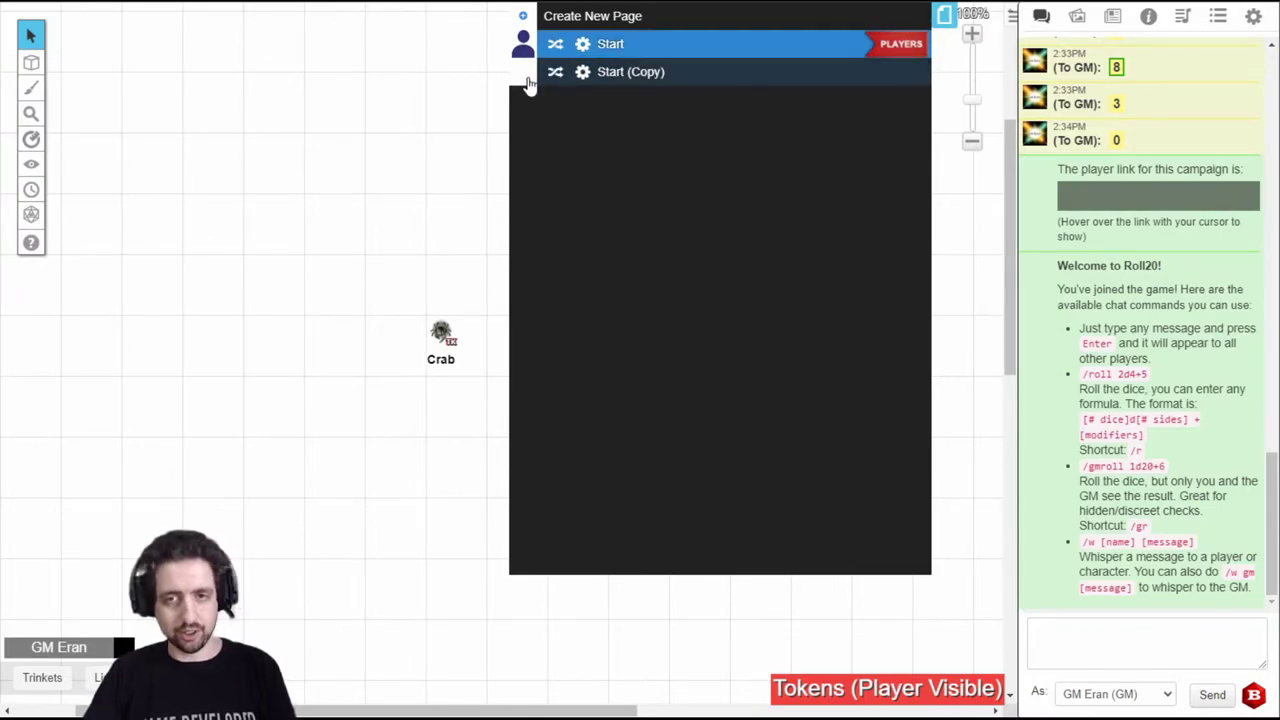
left_click(582, 71)
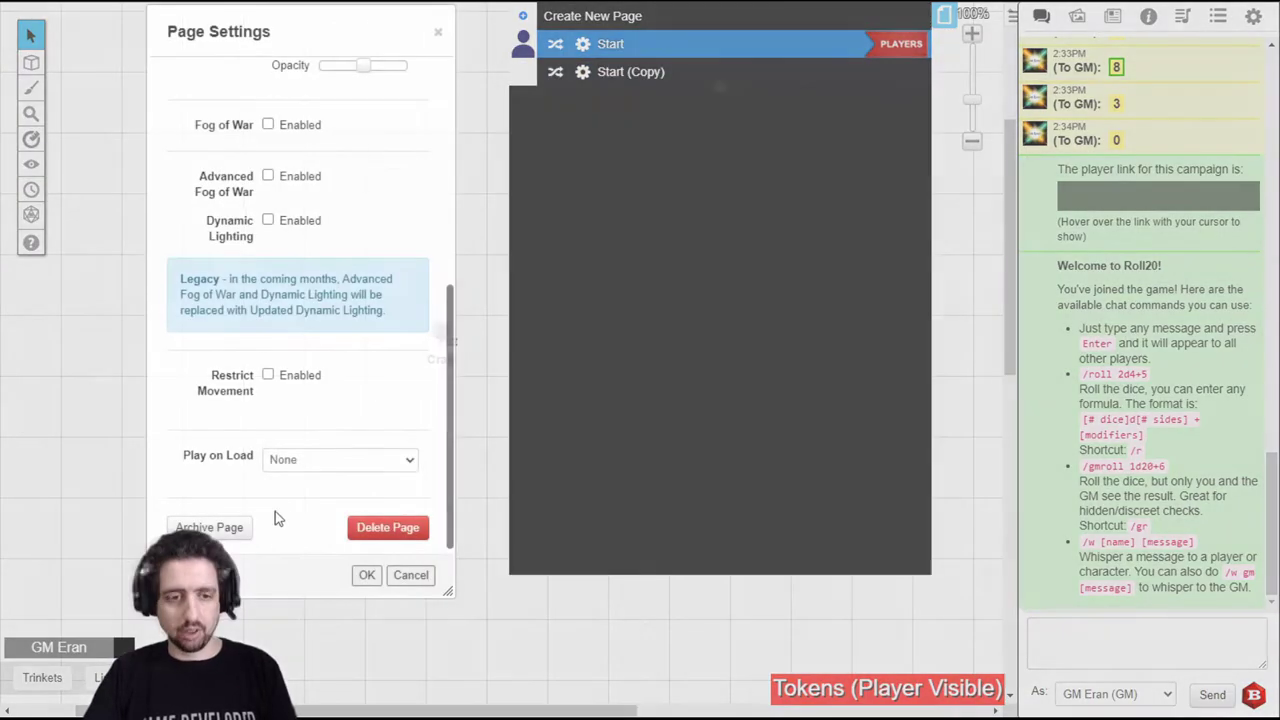
left_click(210, 530)
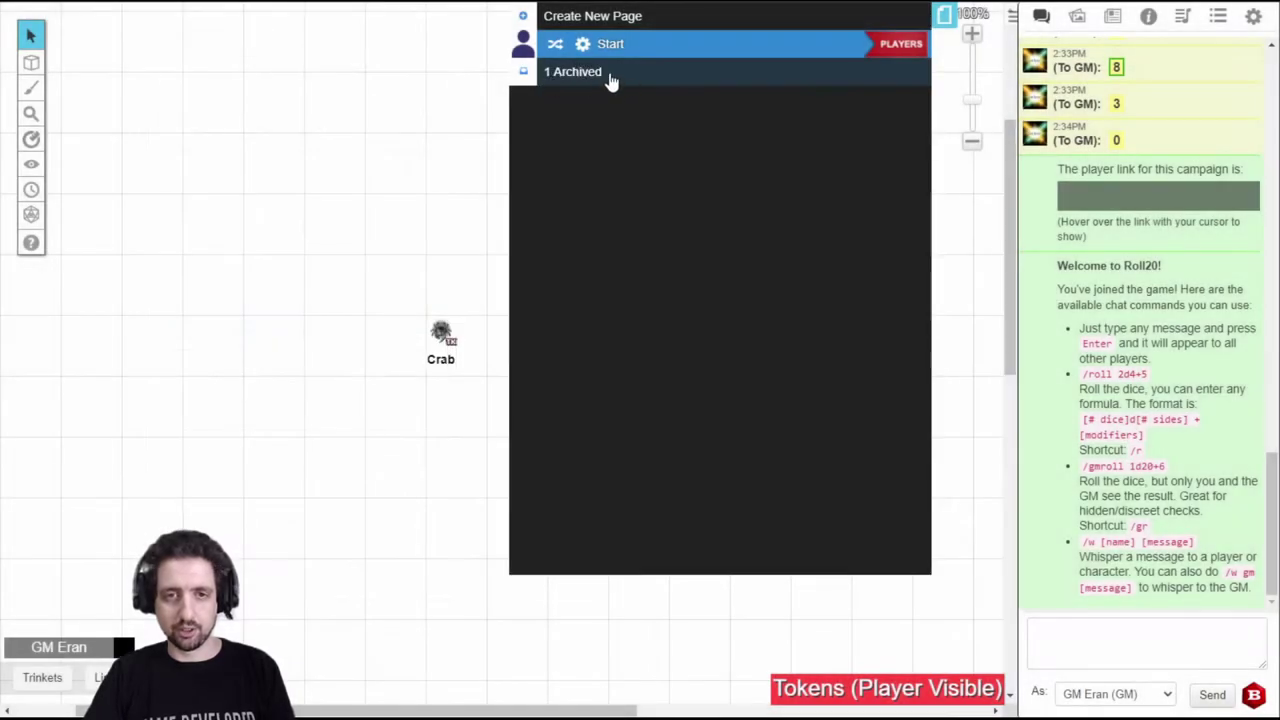
Restore the Start (Copy) page from the archived pages
left_click(583, 75)
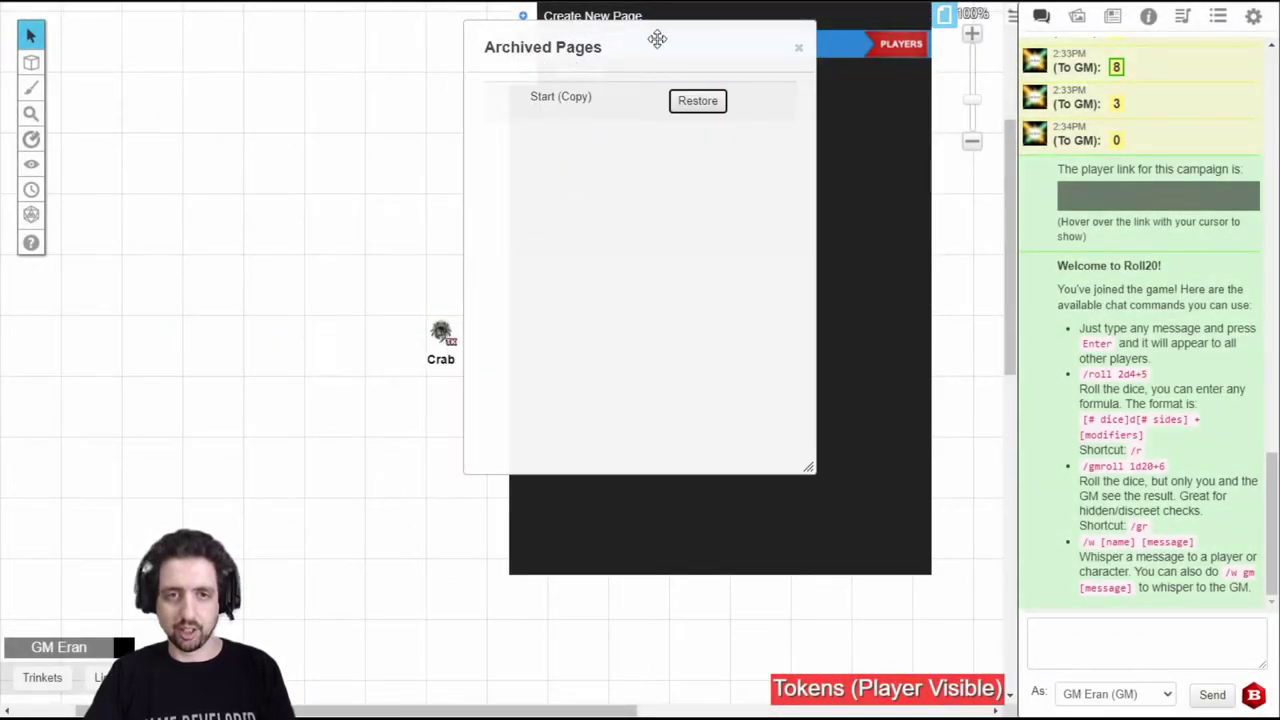
left_click(697, 103)
left_click(736, 122)
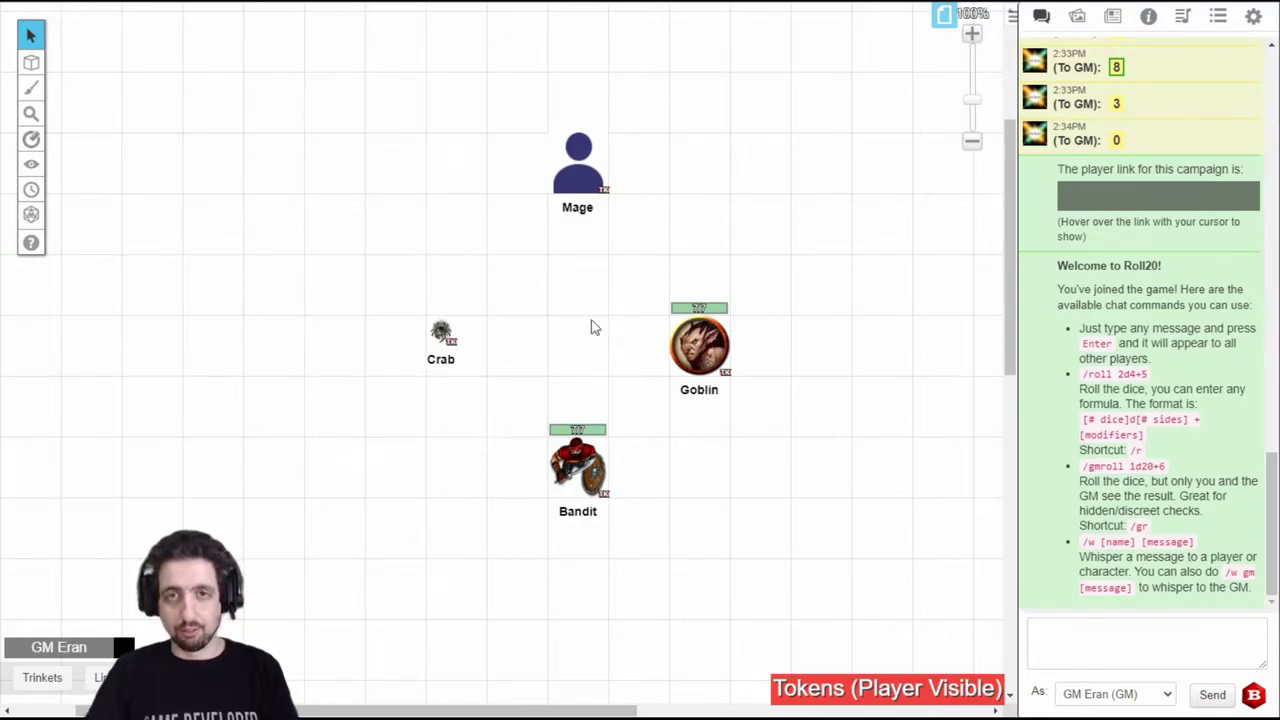
Switch to the page background layer and expand the Random Maps folder in the art library
key("ctrl+shift+m")
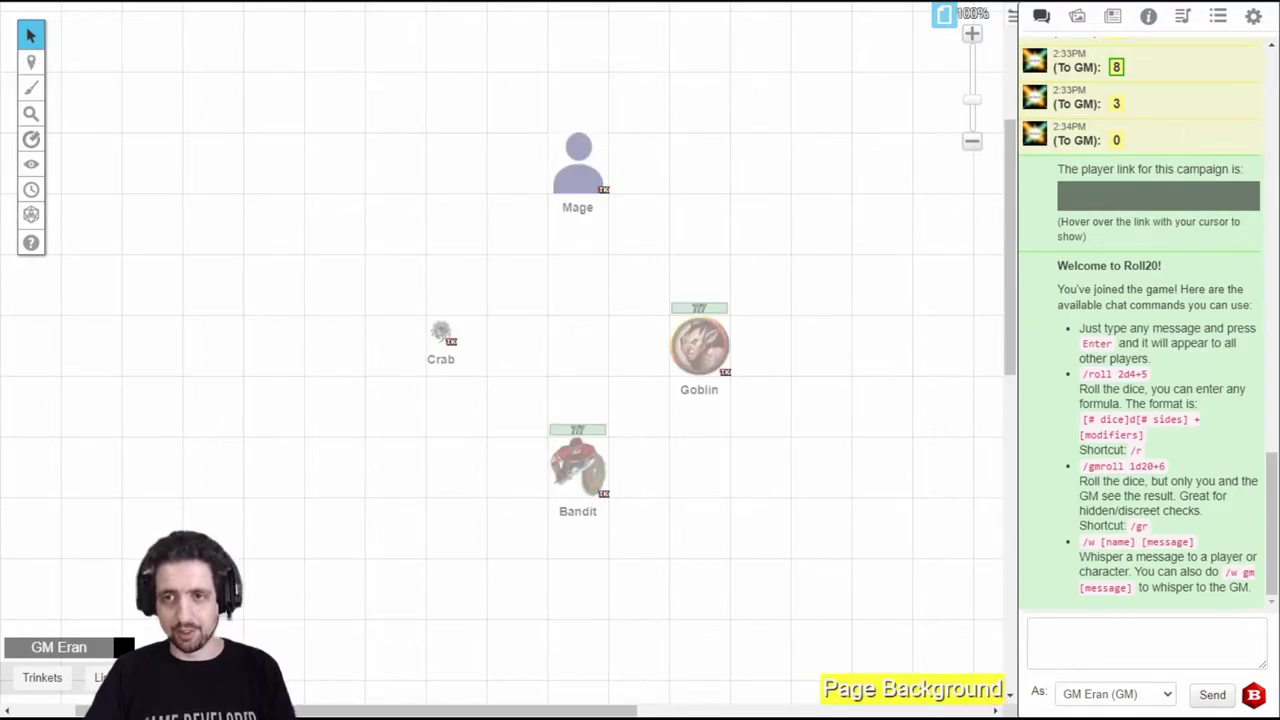
left_click(1077, 17)
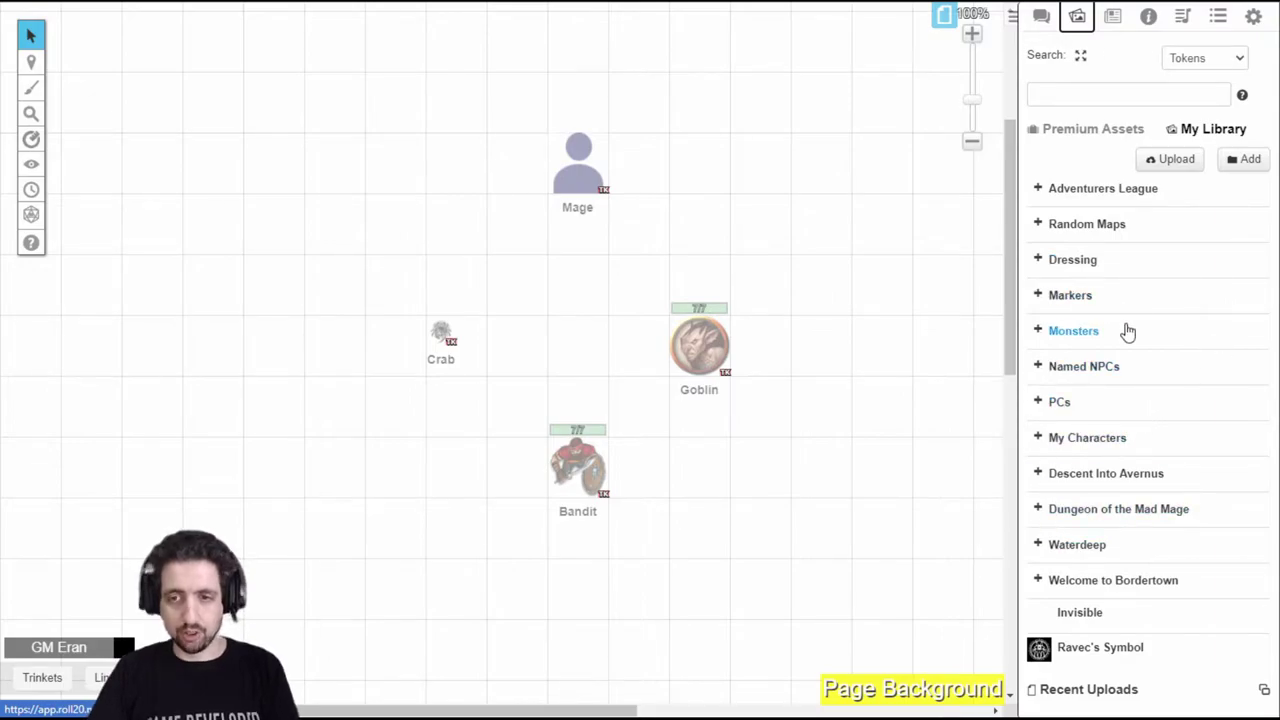
left_click(1040, 227)
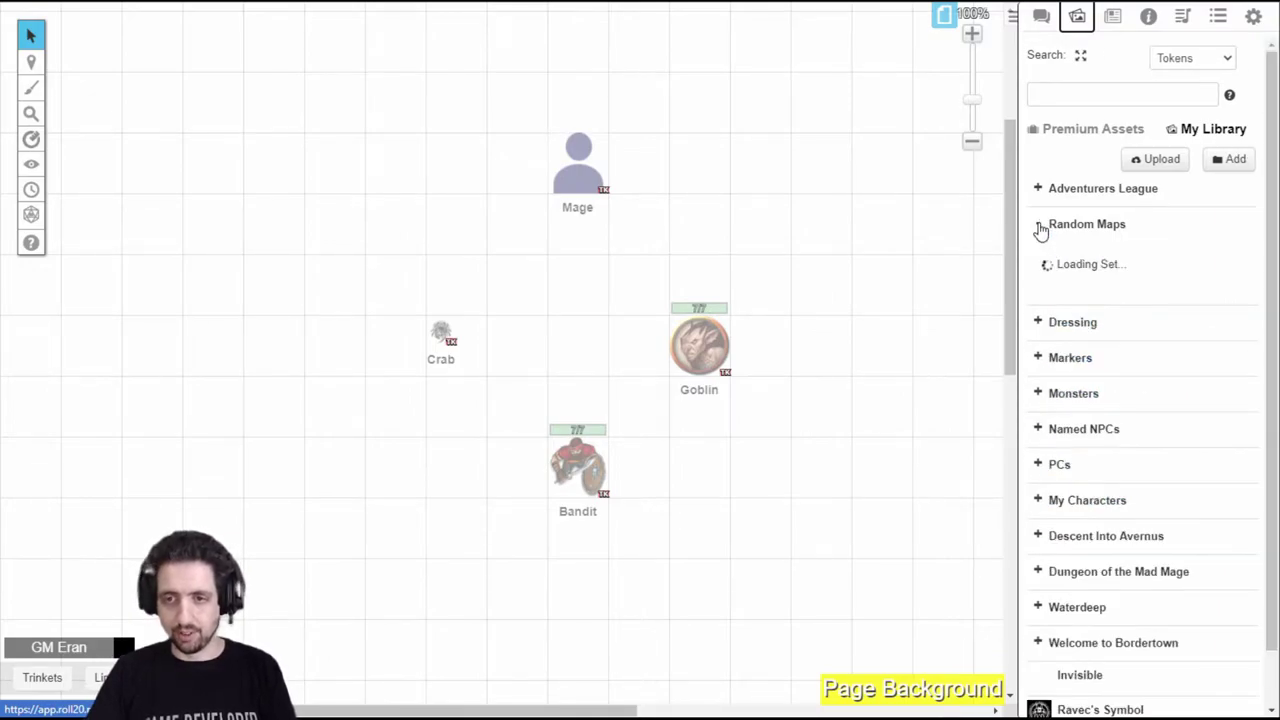
scroll(621, 276, "down", 5)
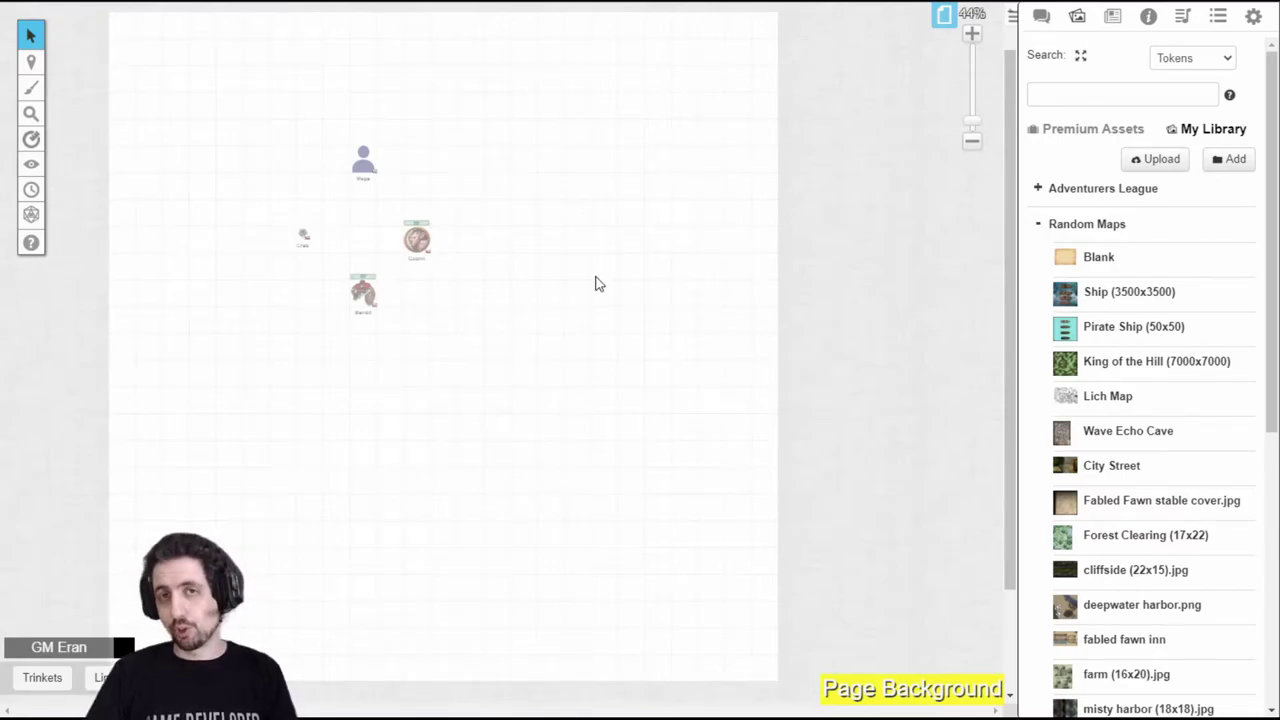
Set the Start page's size to 17 cells wide by 22 cells high
mouse_move(1055, 548)
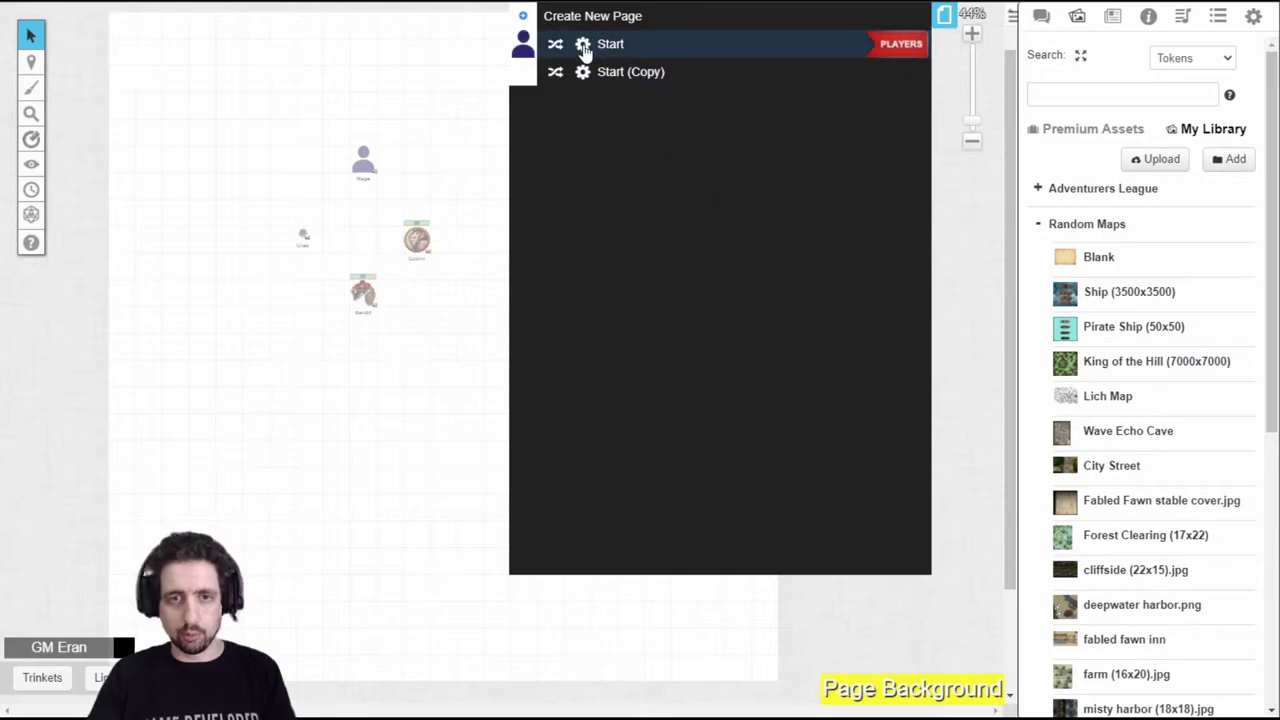
left_click(583, 45)
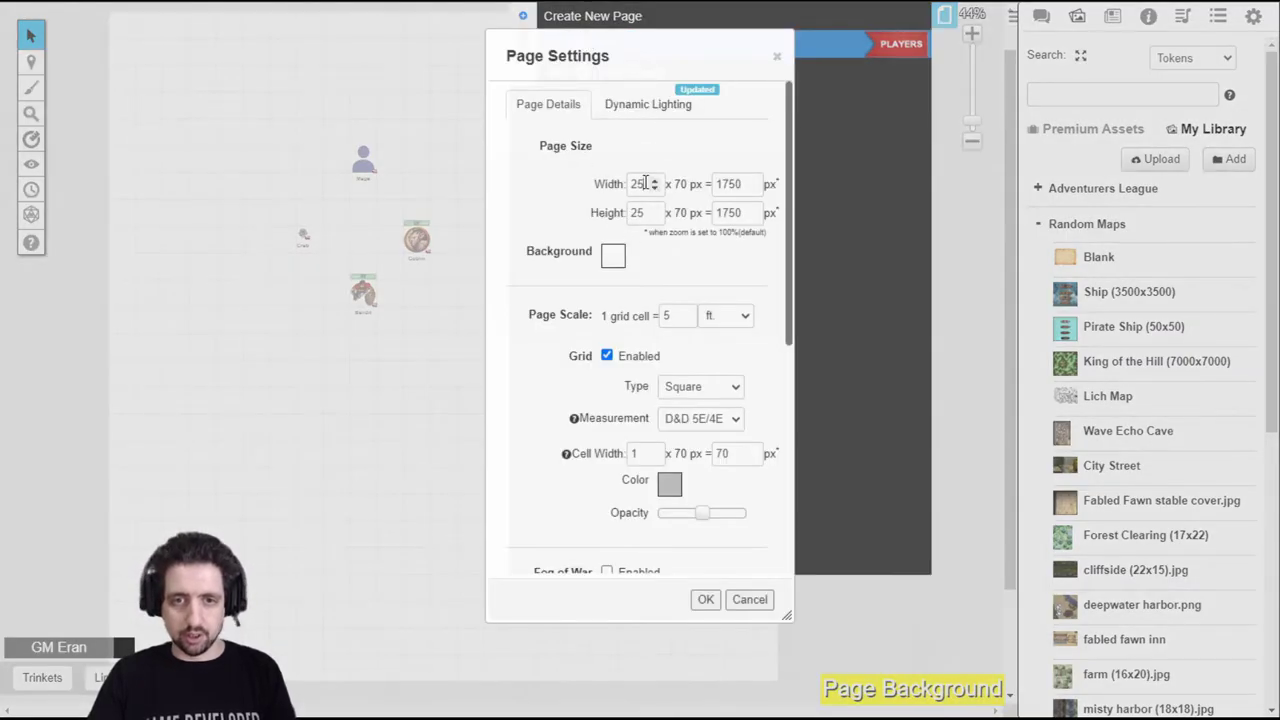
double_click(645, 183)
type("17")
key("Tab")
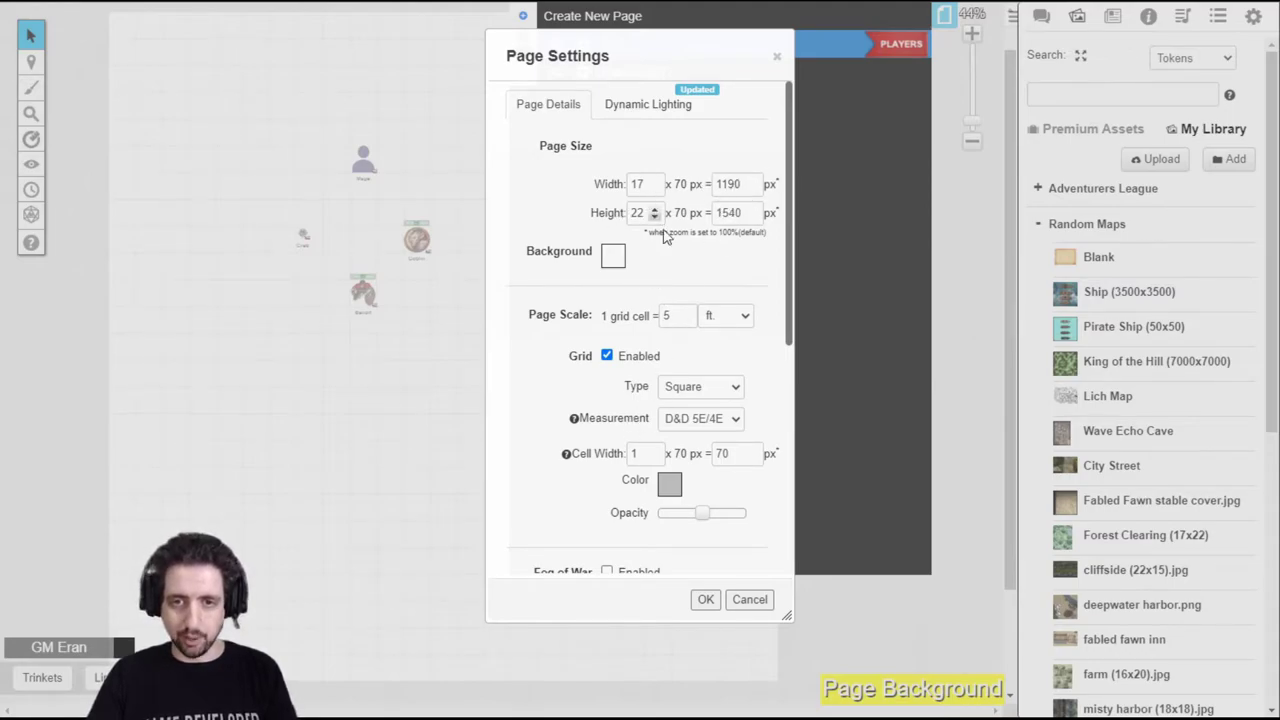
left_click(705, 599)
Place the Forest Clearing (17x22) map below the Bandit token and enlarge it to about 3 by 5 grid cells
left_click_drag(1134, 537, 388, 476)
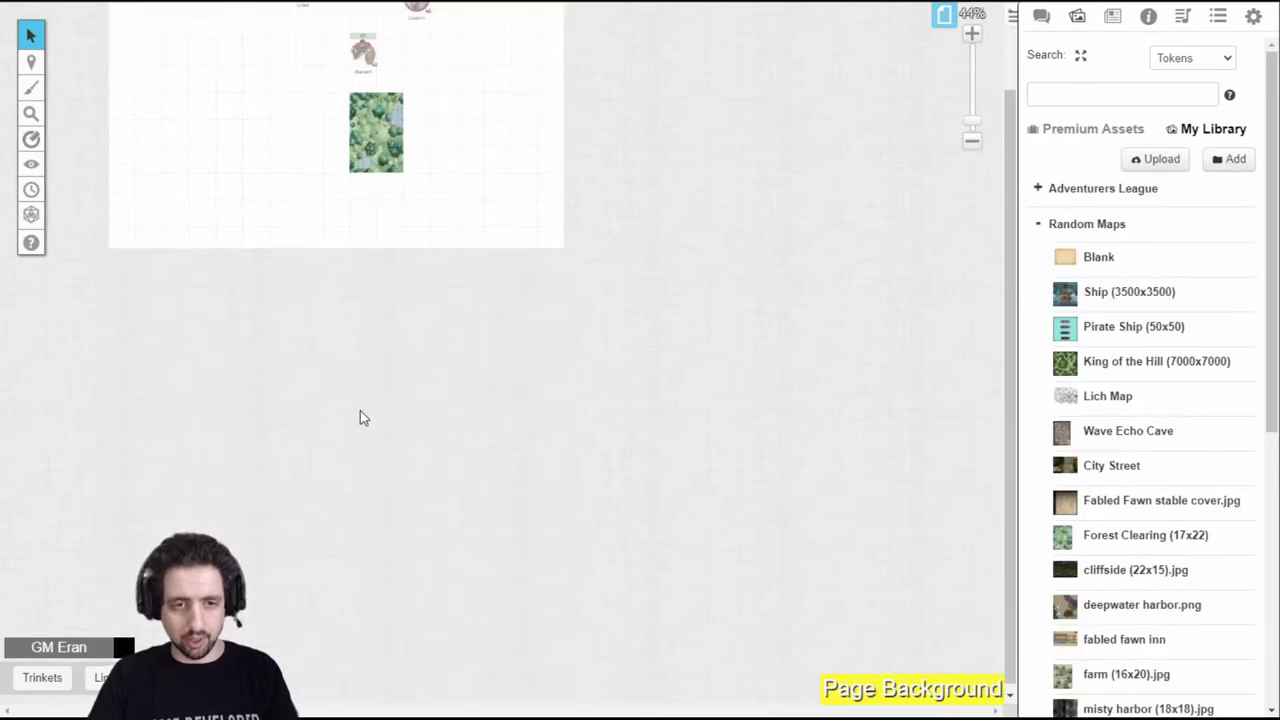
scroll(363, 418, "up", 3)
left_click(362, 405)
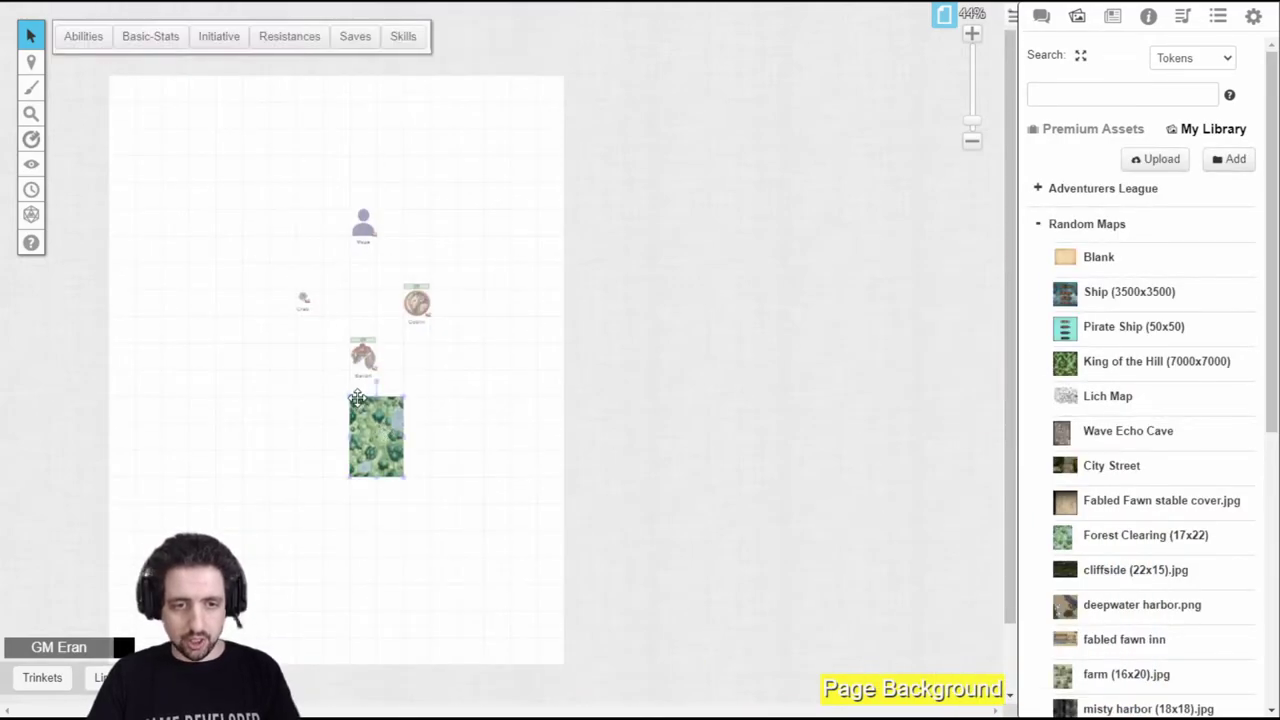
left_click_drag(357, 398, 322, 342)
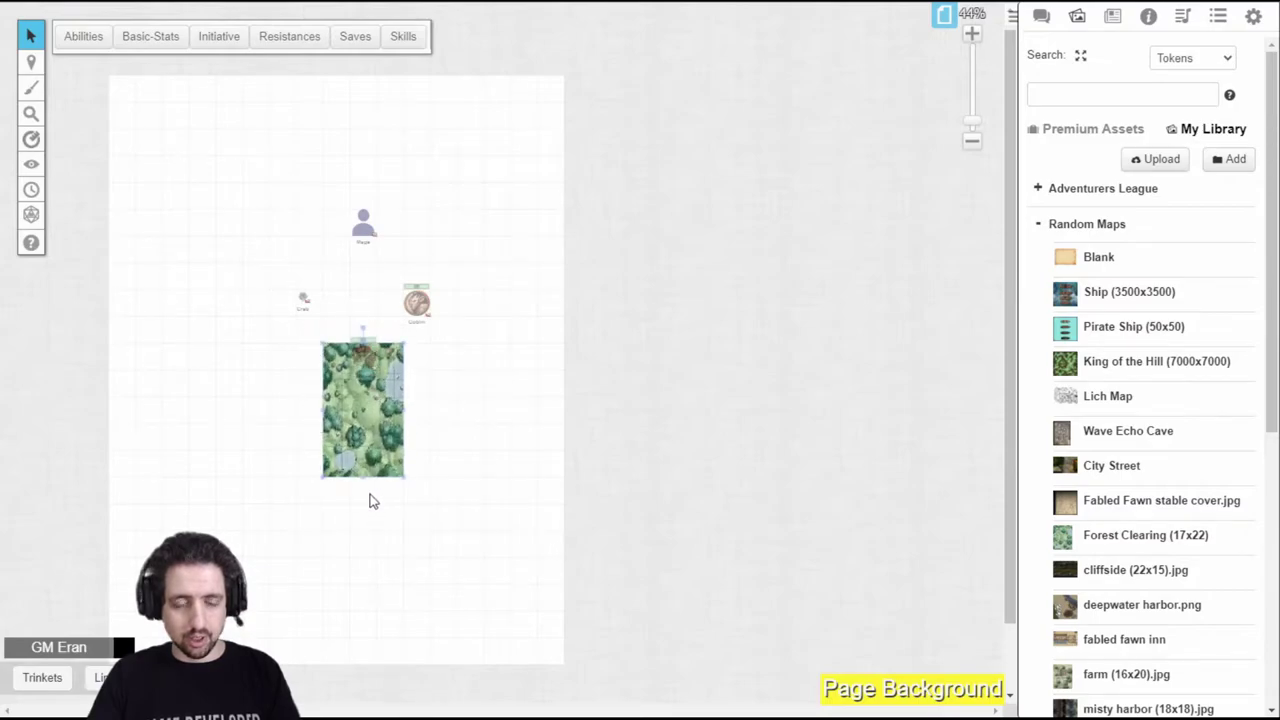
Move the forest map to the page's upper-left corner and resize it to fit the whole page
left_click_drag(366, 440, 153, 174)
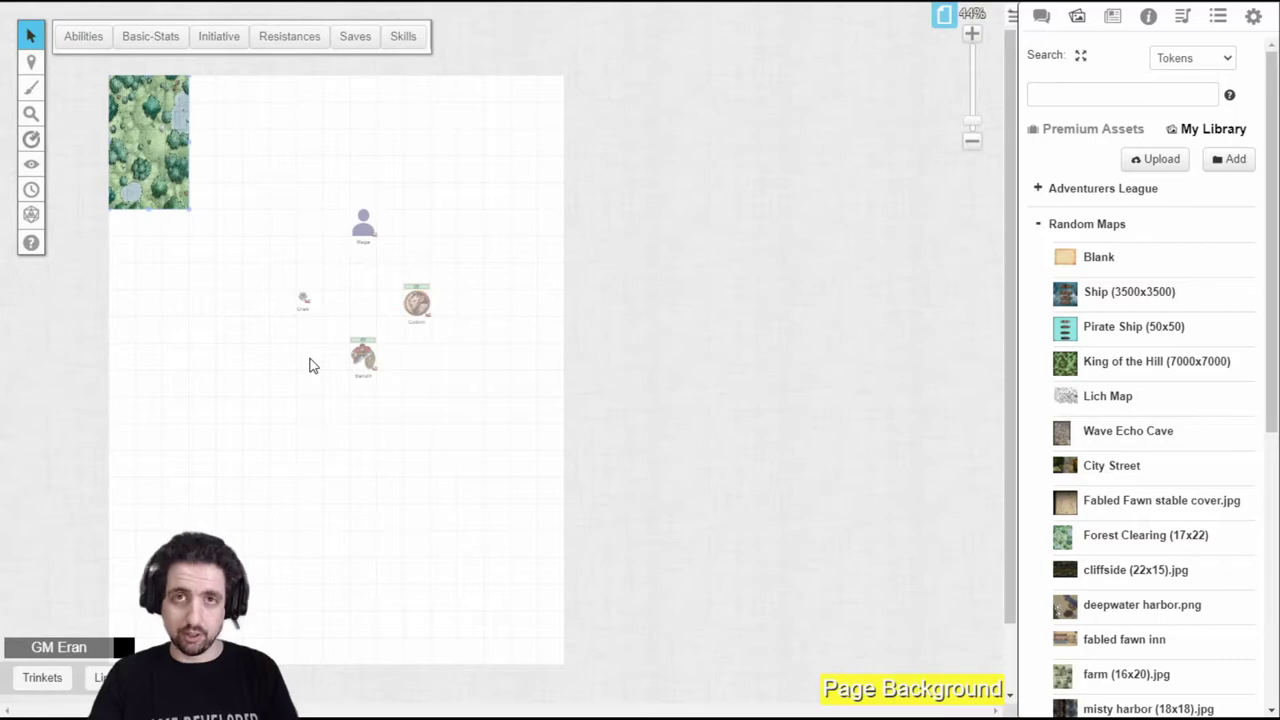
right_click(142, 155)
left_click(217, 263)
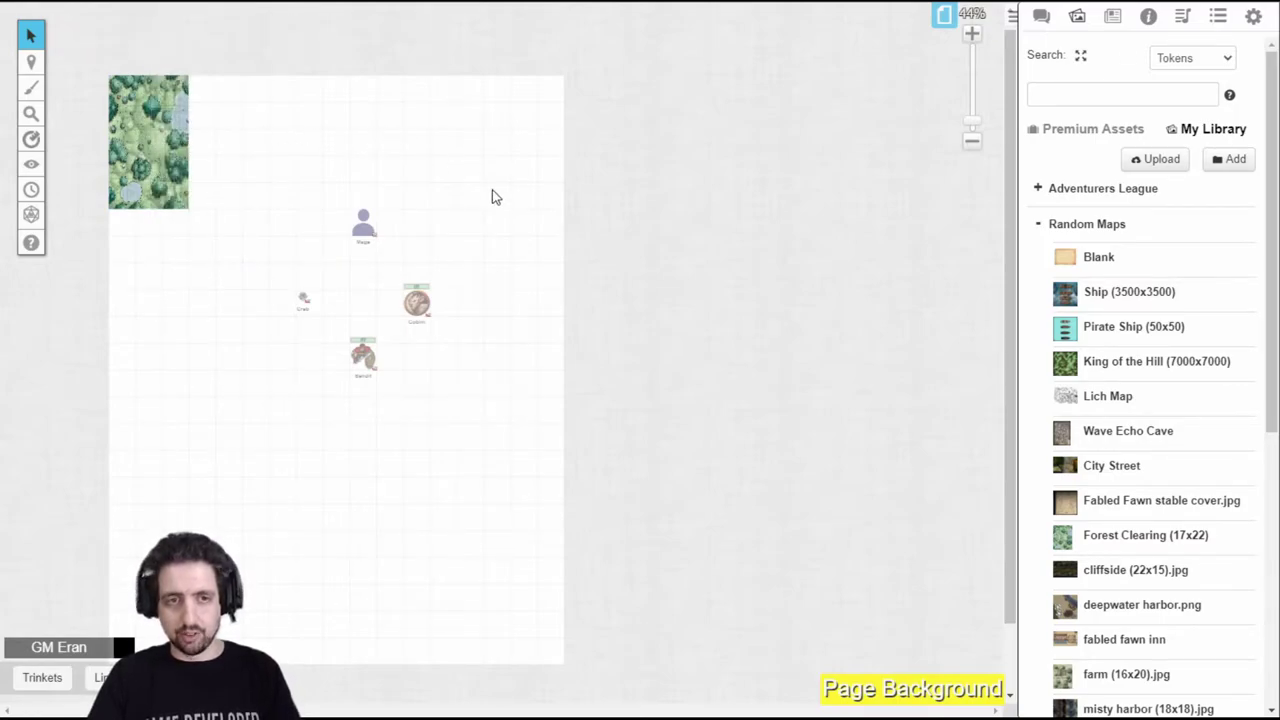
right_click(155, 150)
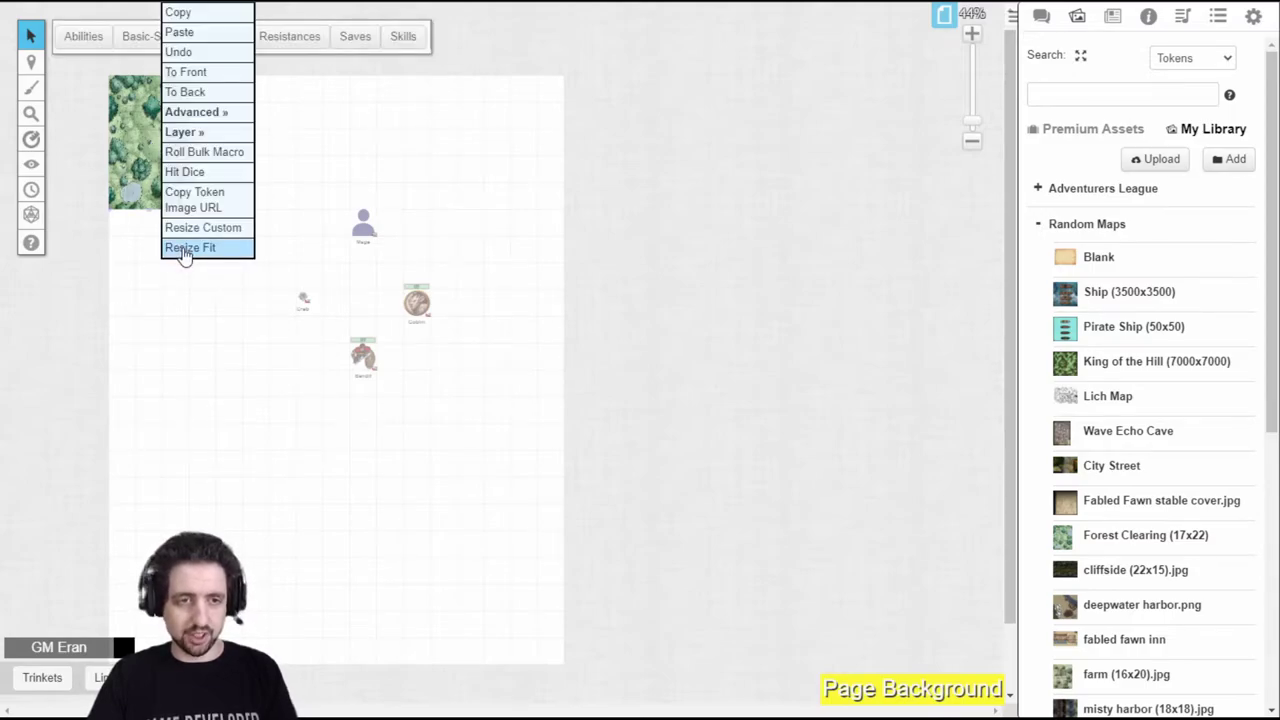
left_click(183, 250)
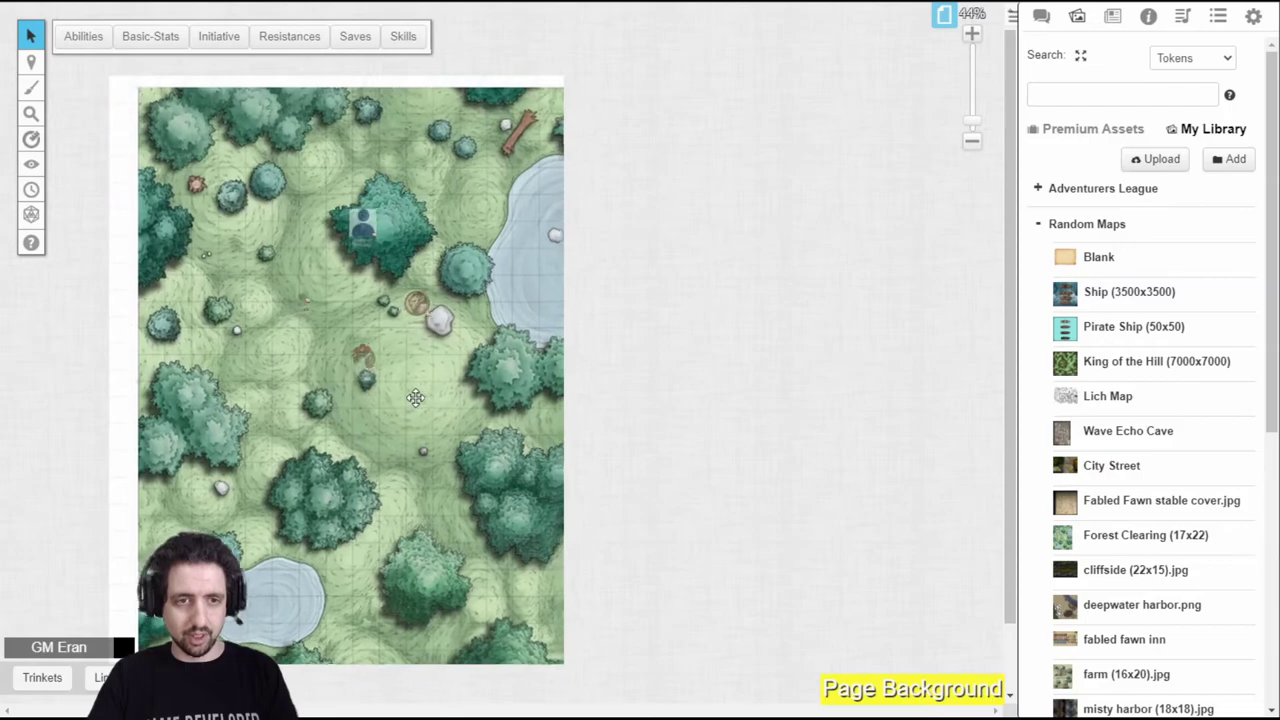
Look at the forest map's custom resize options and close them without applying anything
right_click(330, 404)
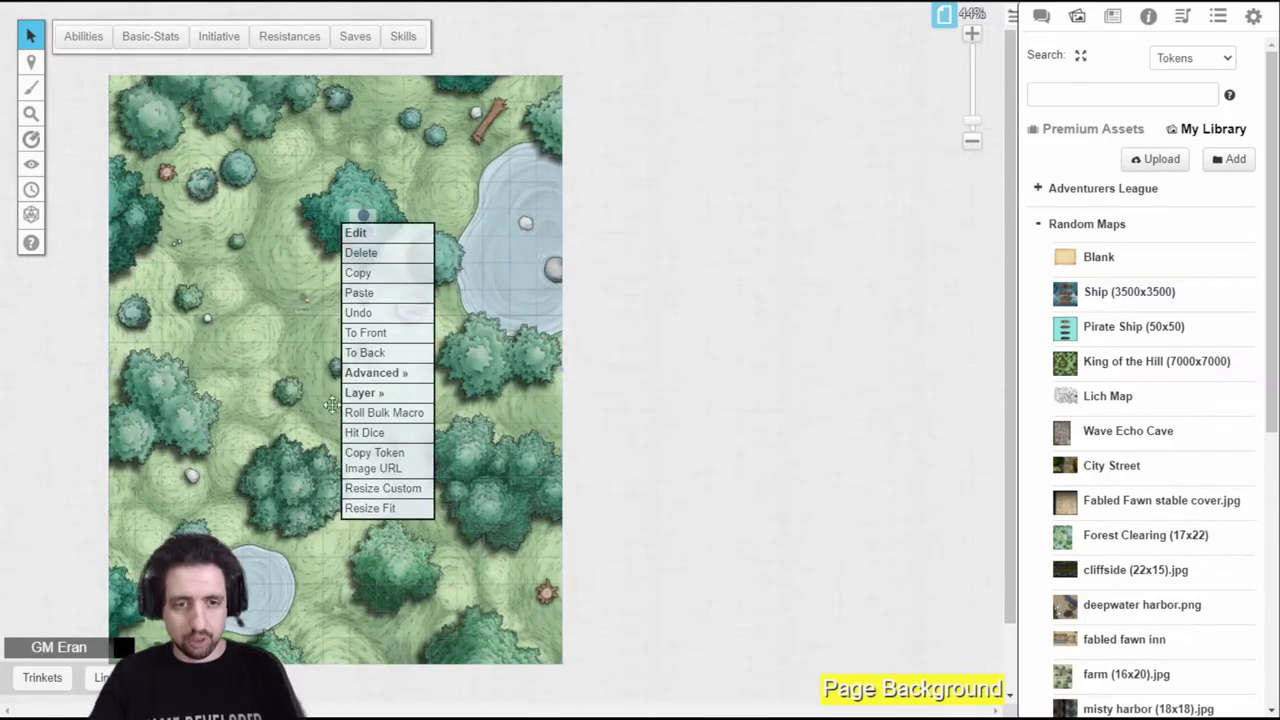
left_click(405, 490)
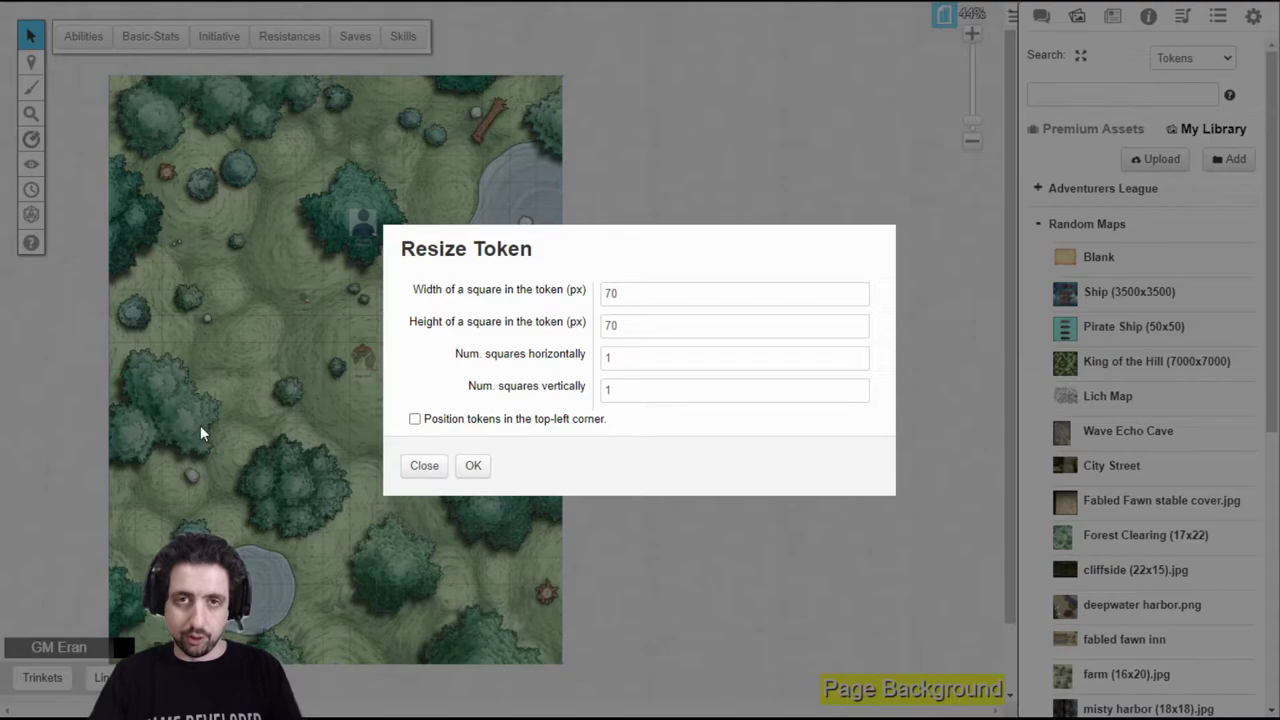
left_click(430, 468)
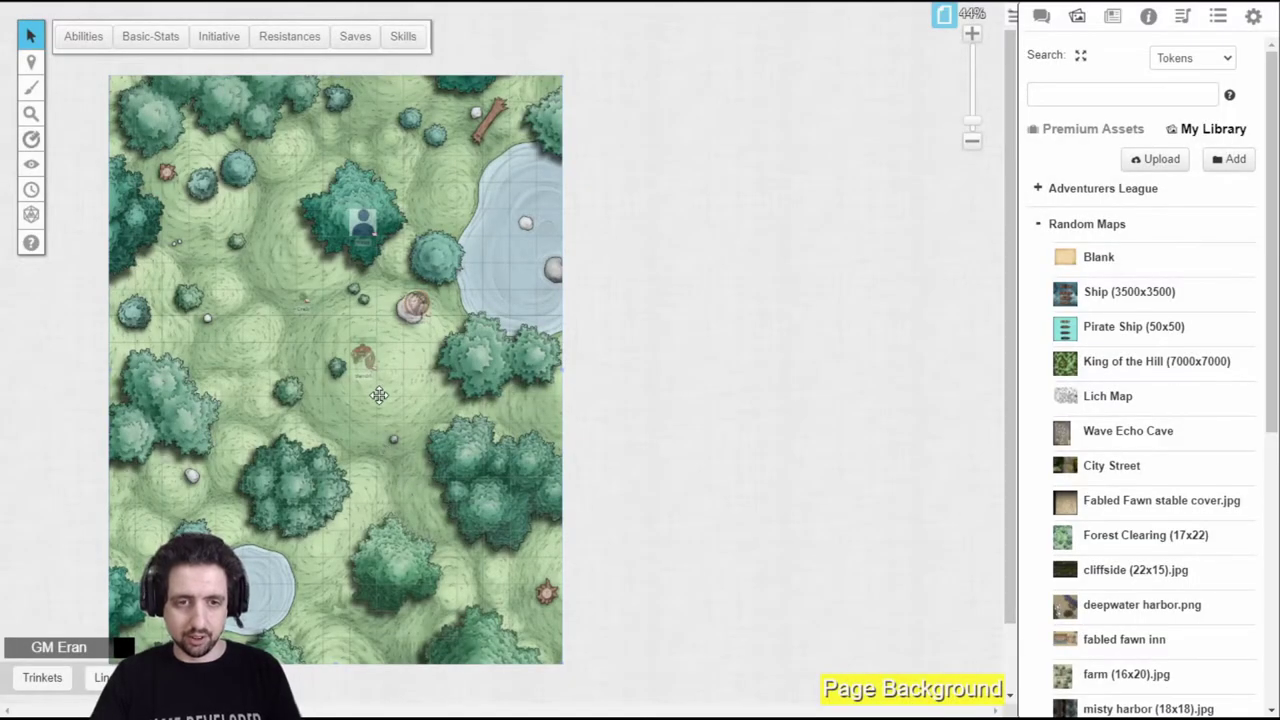
Delete the Forest Clearing map, create a grassy map image from a pasted image URL and shift it slightly up and left
key("Delete")
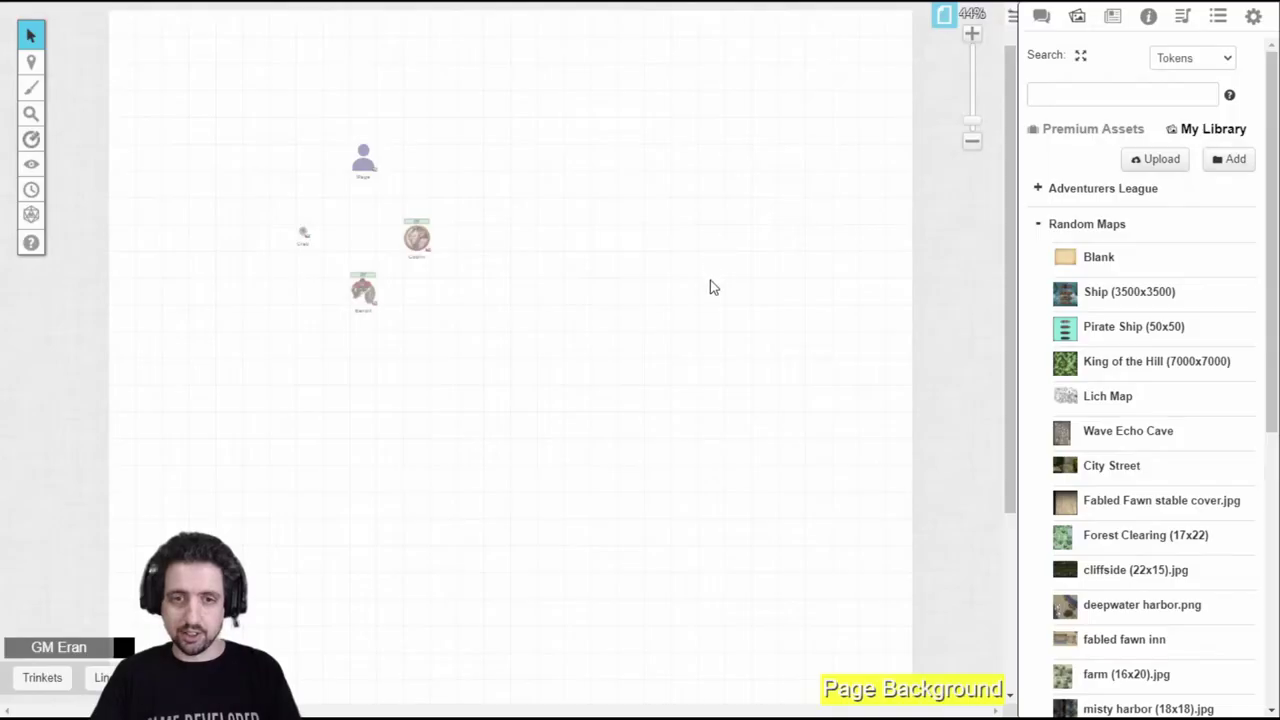
right_click(488, 295)
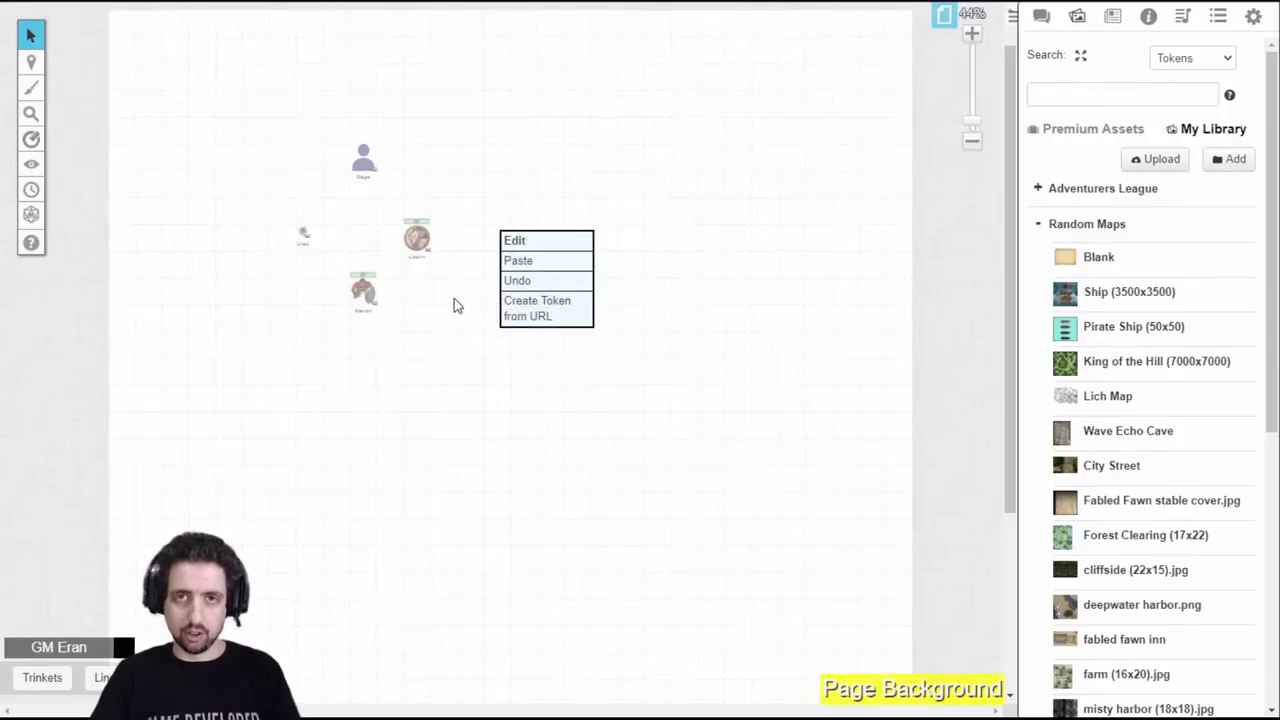
left_click(583, 318)
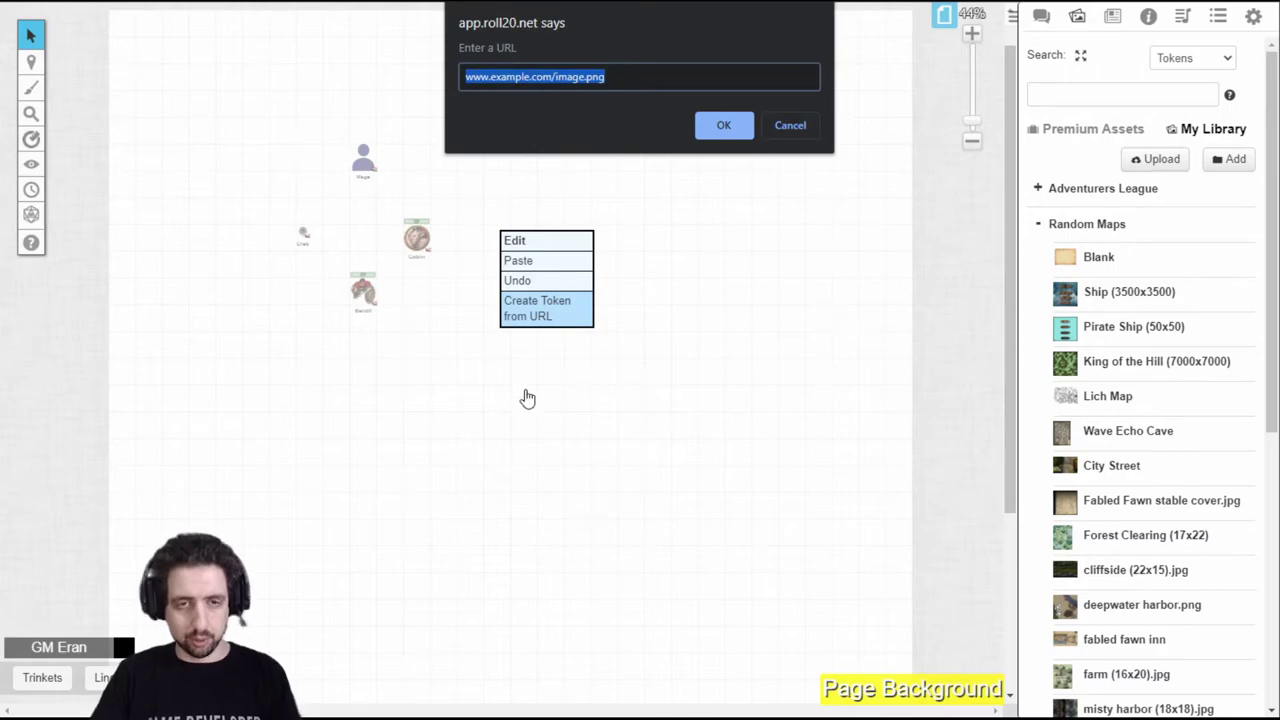
key("ctrl+v")
left_click(726, 122)
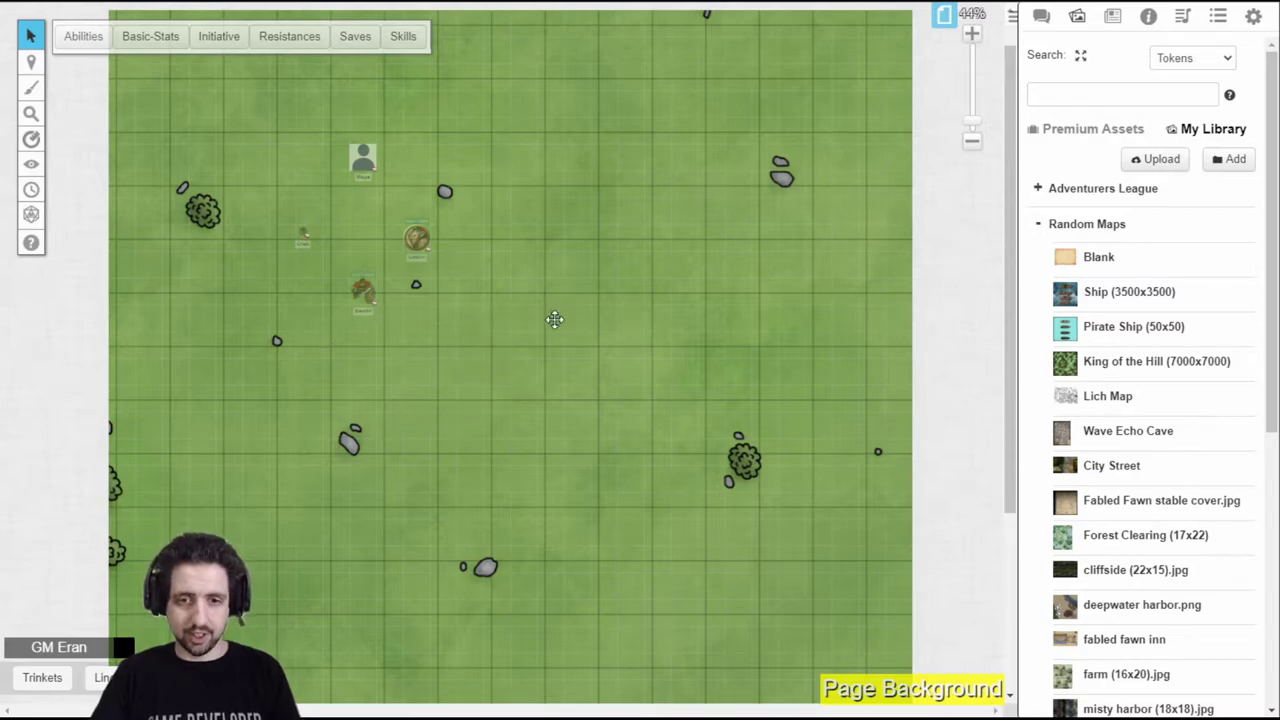
left_click_drag(543, 391, 517, 383)
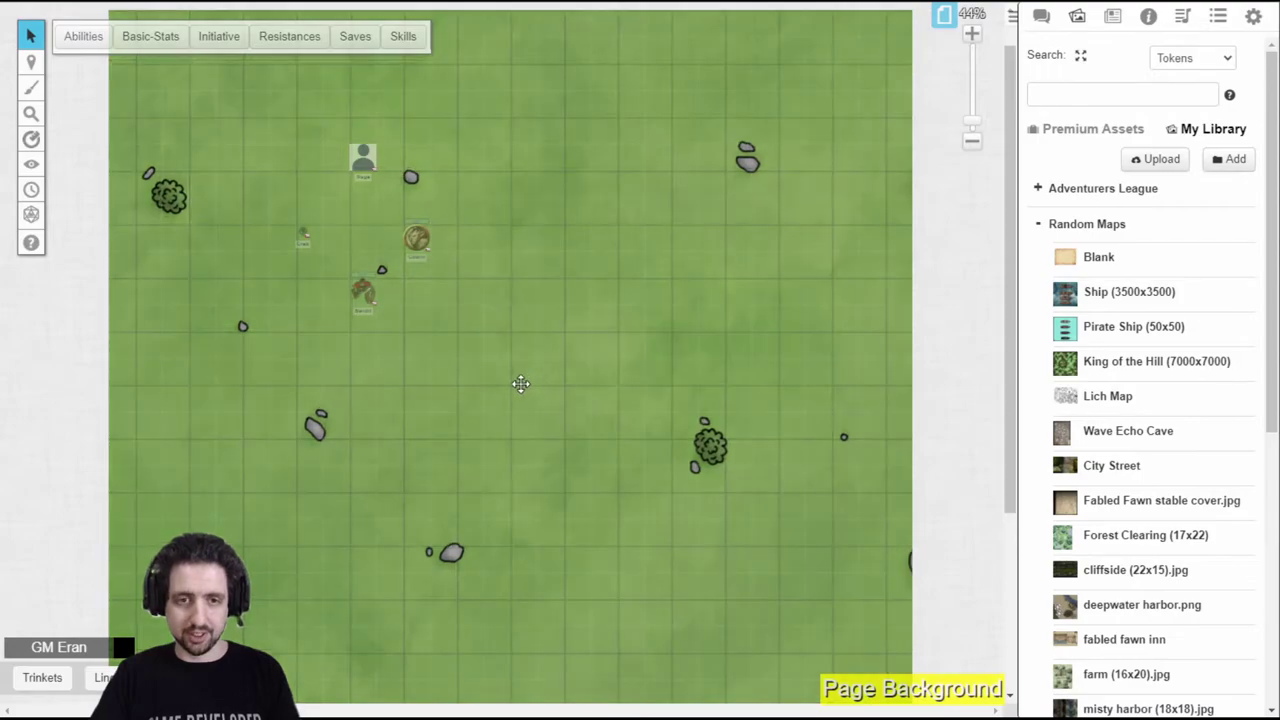
right_click(494, 346)
left_click(537, 382)
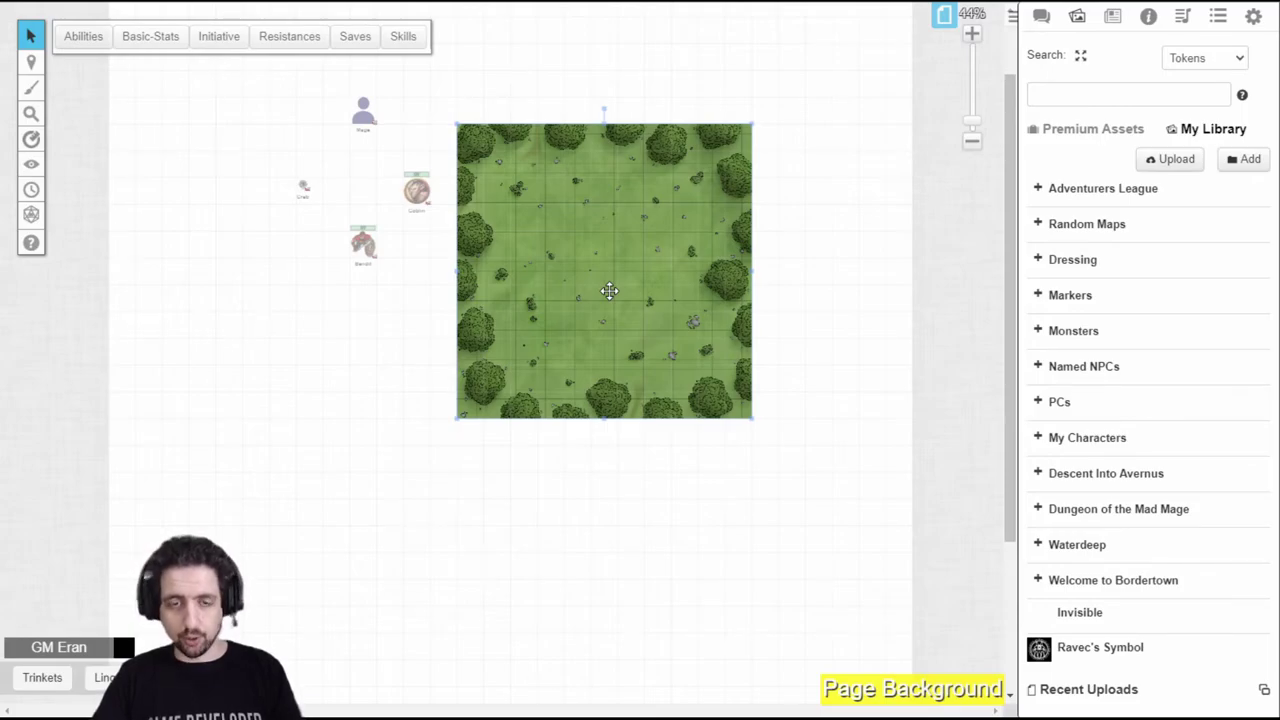
Align the forest map to the page grid by marking a 3 x 3 cell area, using 26 x 26 pixel cells
scroll(609, 291, "up", 8)
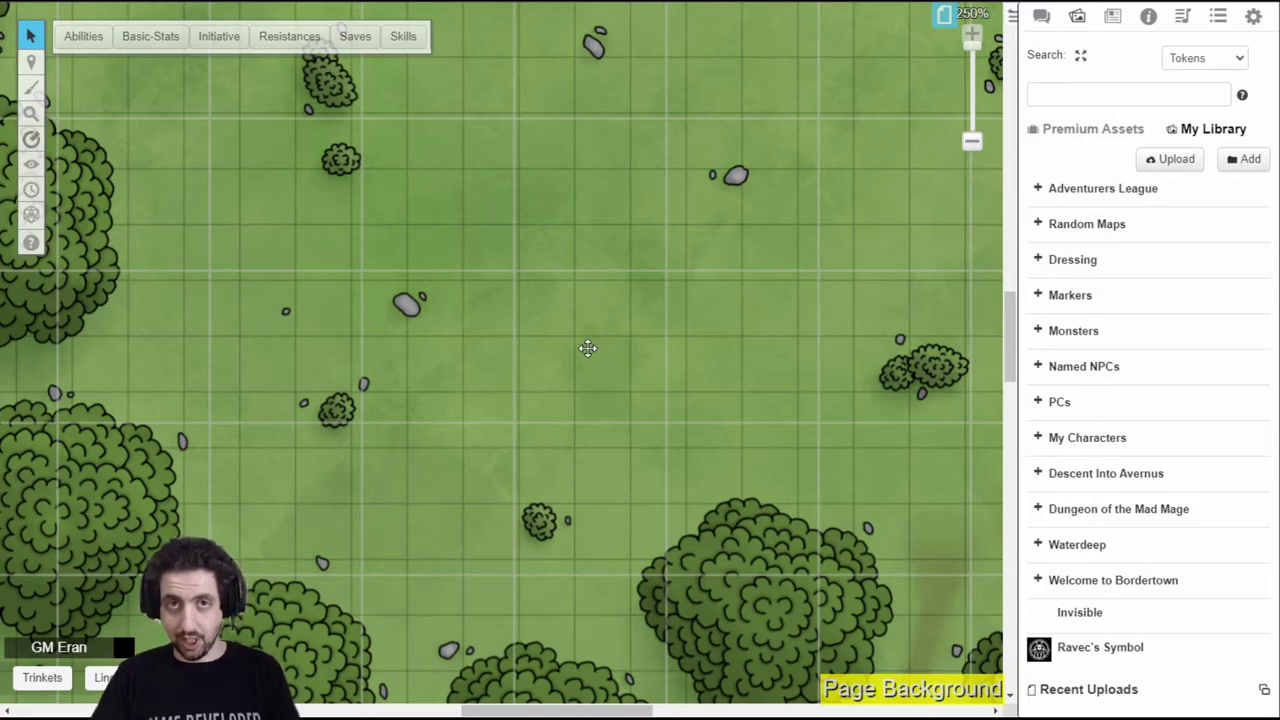
right_click(560, 331)
mouse_move(620, 291)
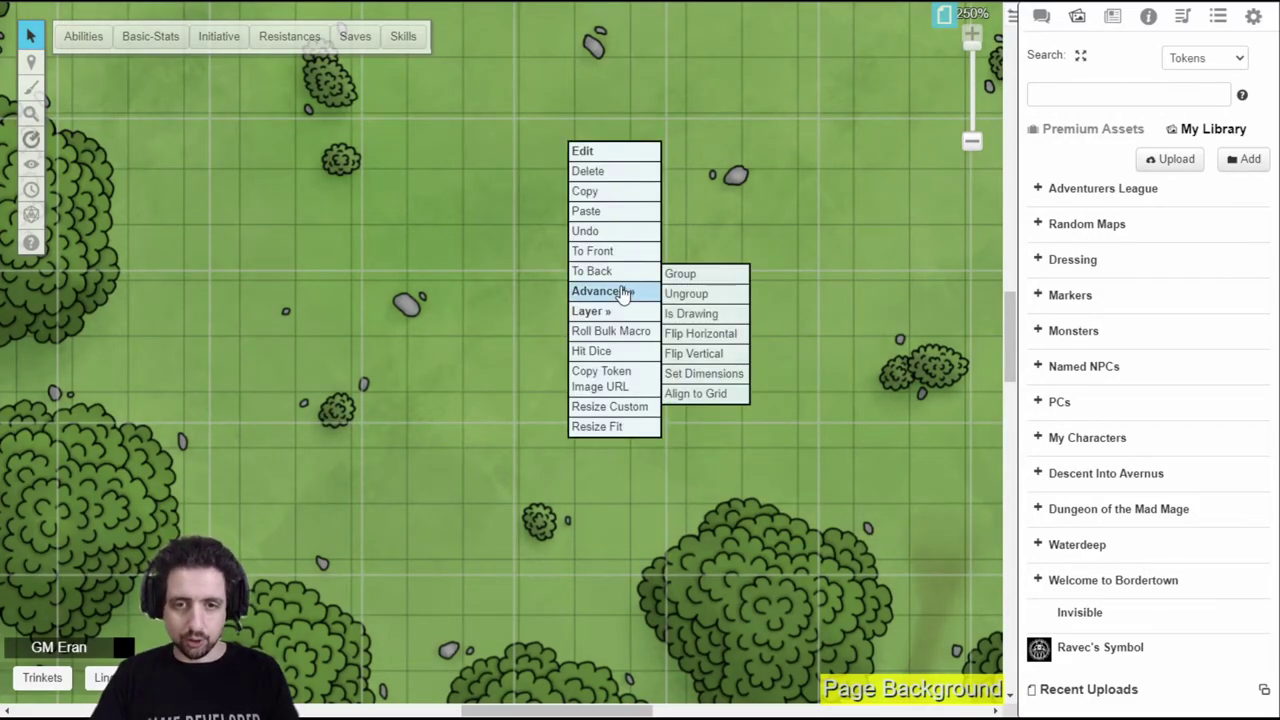
left_click(704, 392)
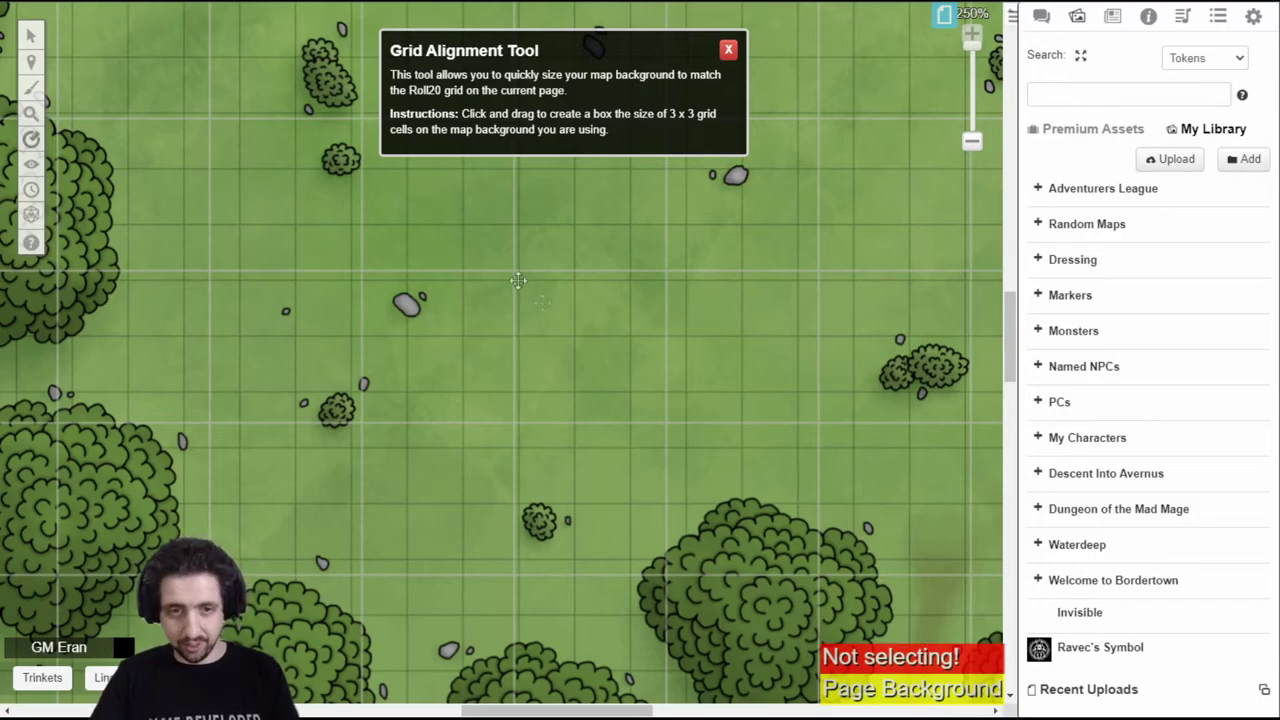
left_click_drag(517, 281, 689, 450)
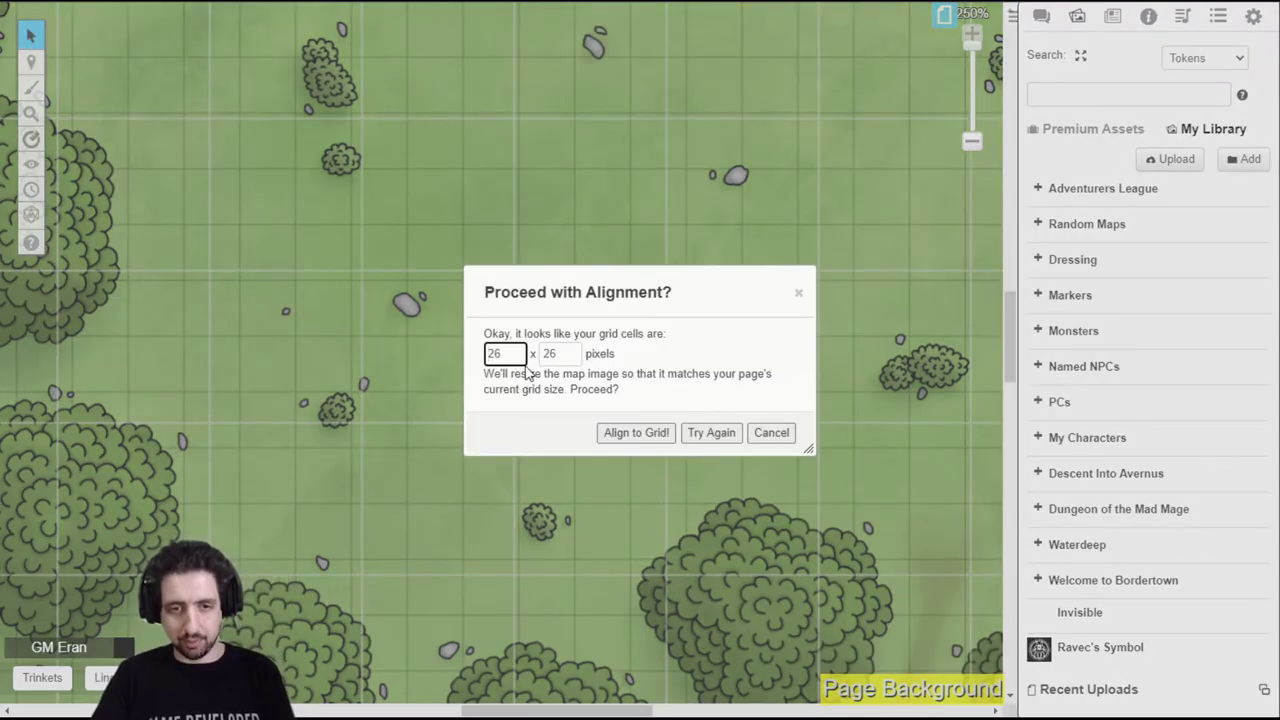
left_click(646, 443)
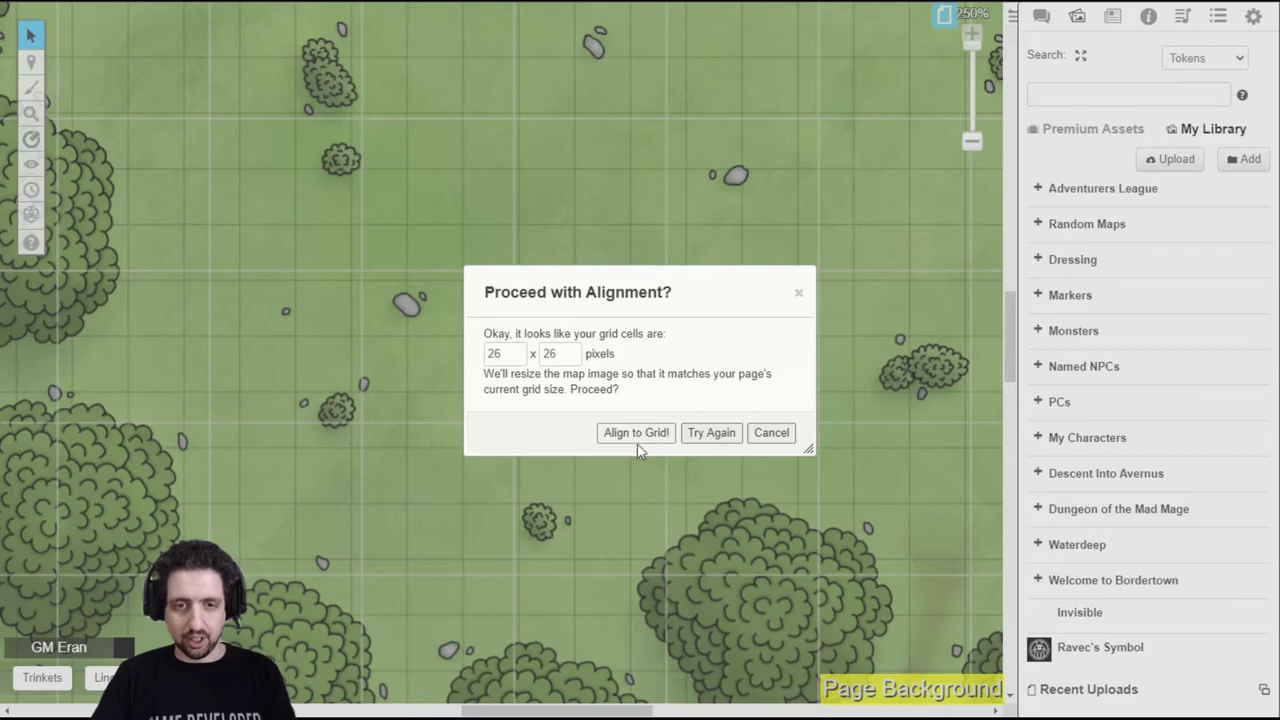
Fit the enlarged forest map to the page's upper-left corner so its drawn grid lines match the page grid
scroll(506, 351, "down", 5)
scroll(506, 351, "up", 3)
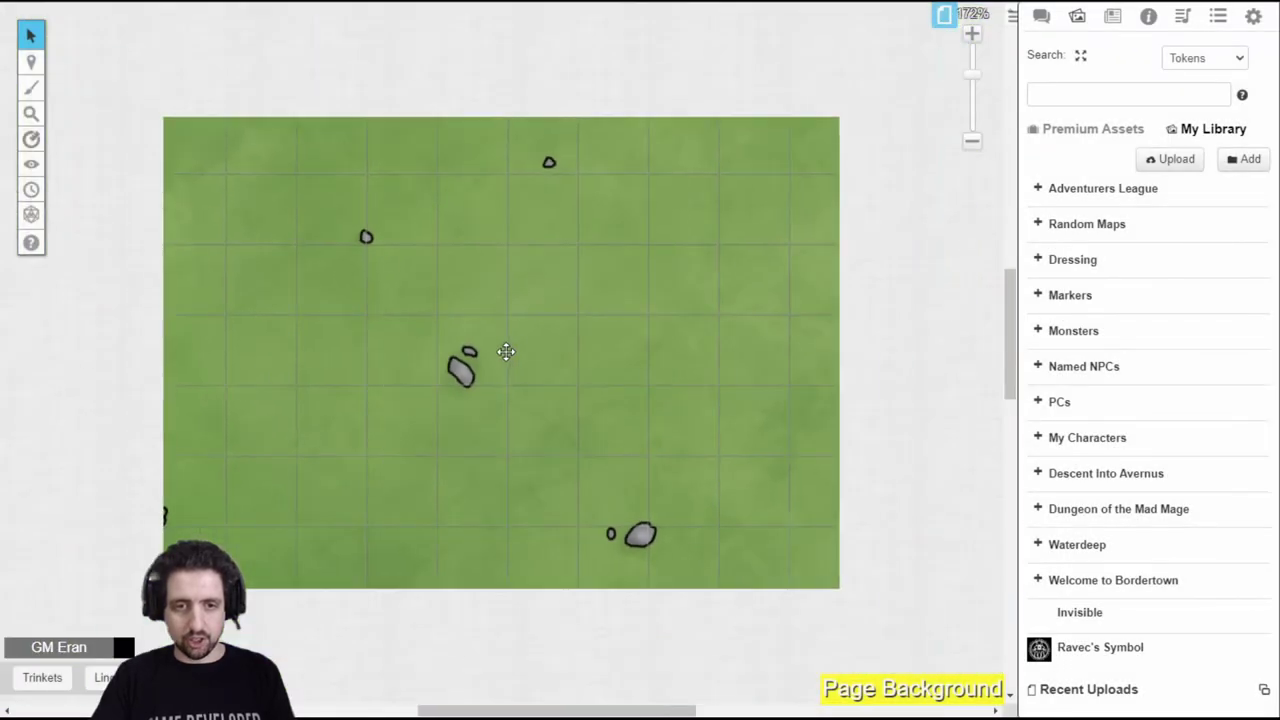
scroll(506, 351, "down", 5)
scroll(497, 306, "up", 1)
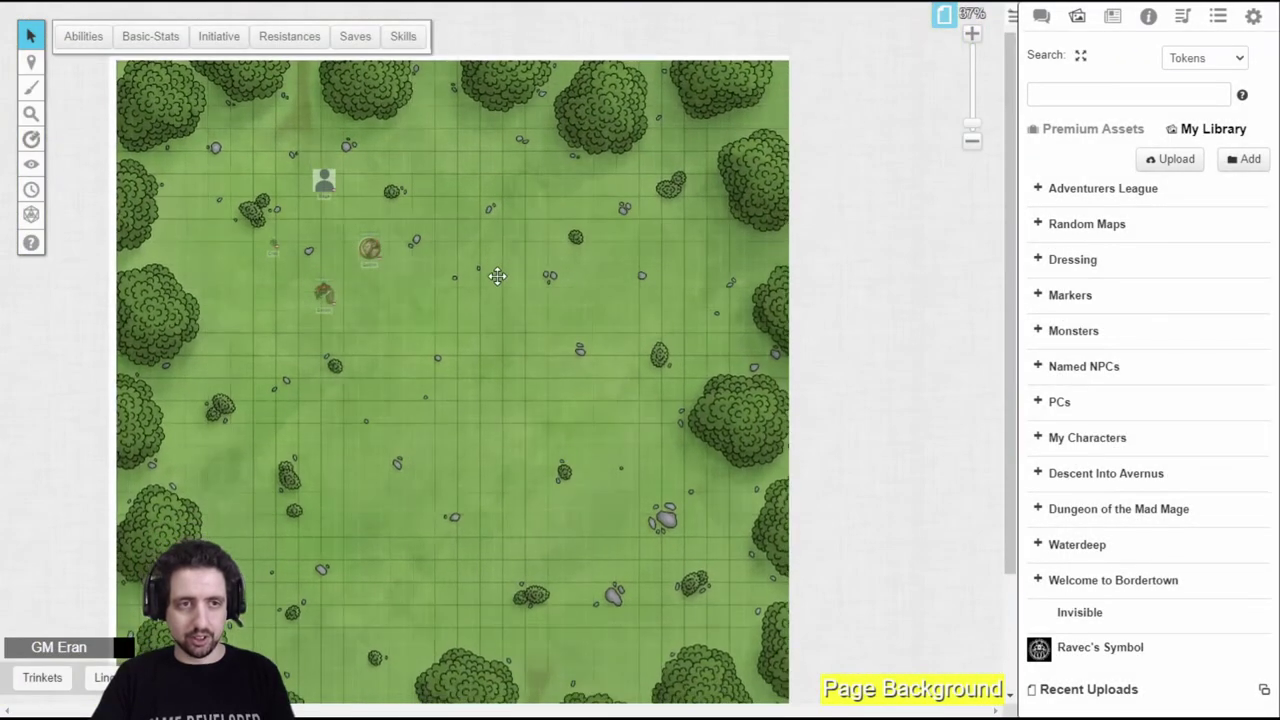
scroll(554, 296, "up", 1)
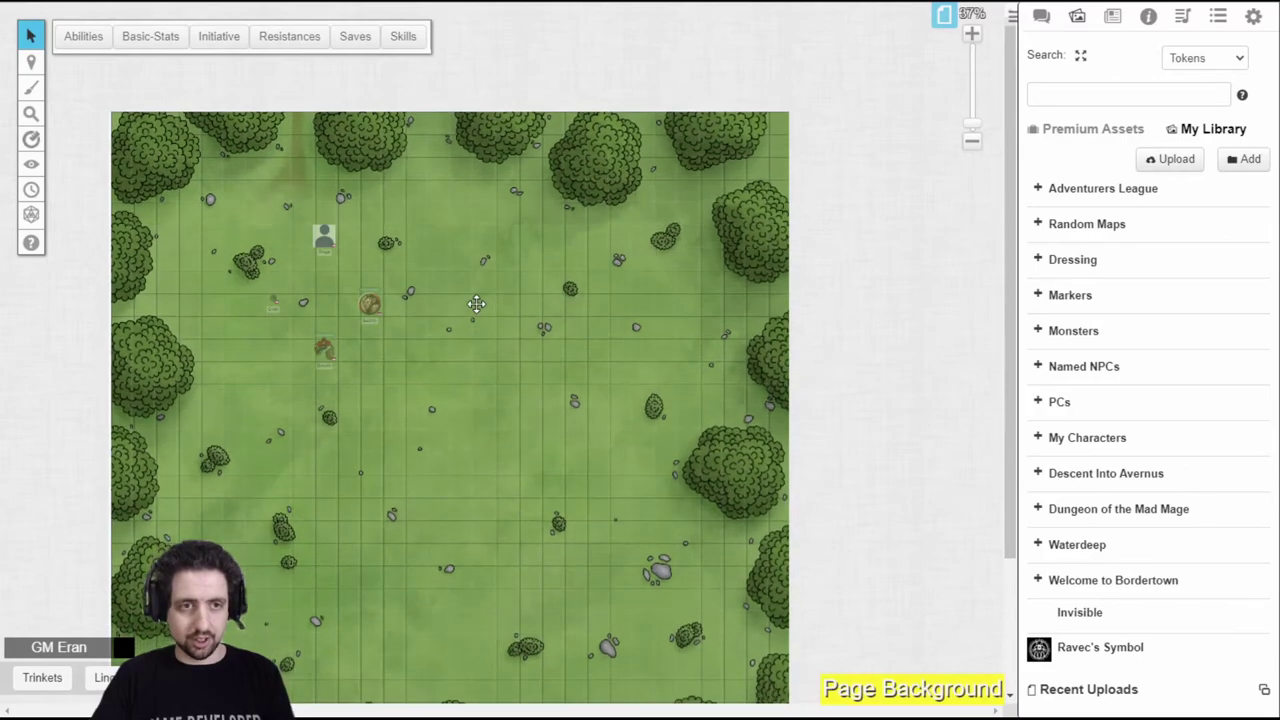
scroll(474, 417, "up", 4)
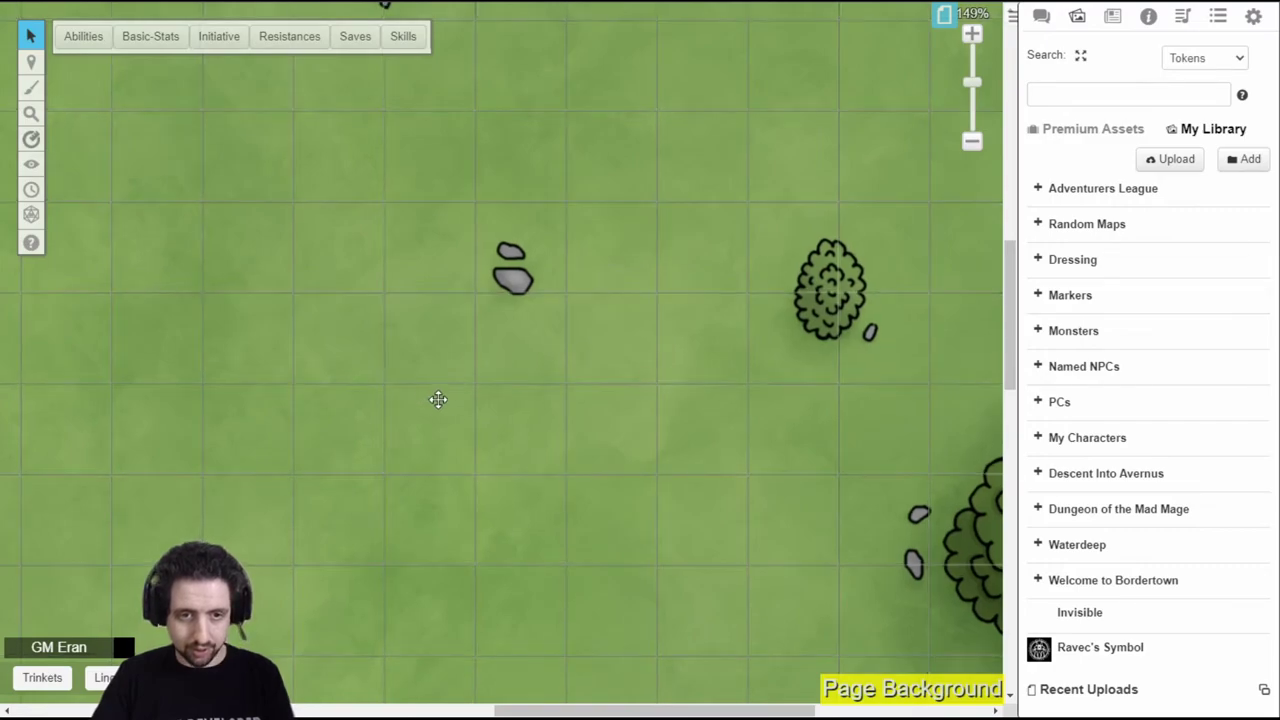
scroll(440, 395, "down", 4)
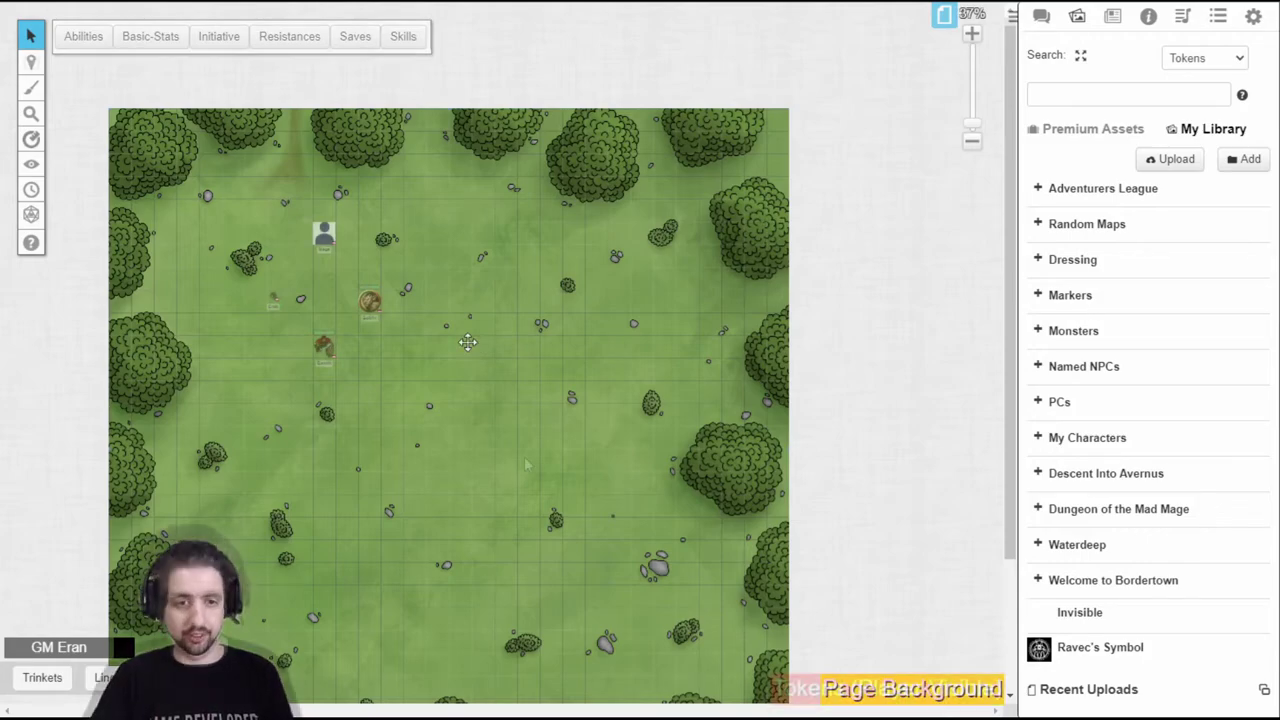
On the Game Master Tokens layer, place the 01.png marker near the map's right-hand trees and enlarge it to about two cells
key("ctrl+shift+o")
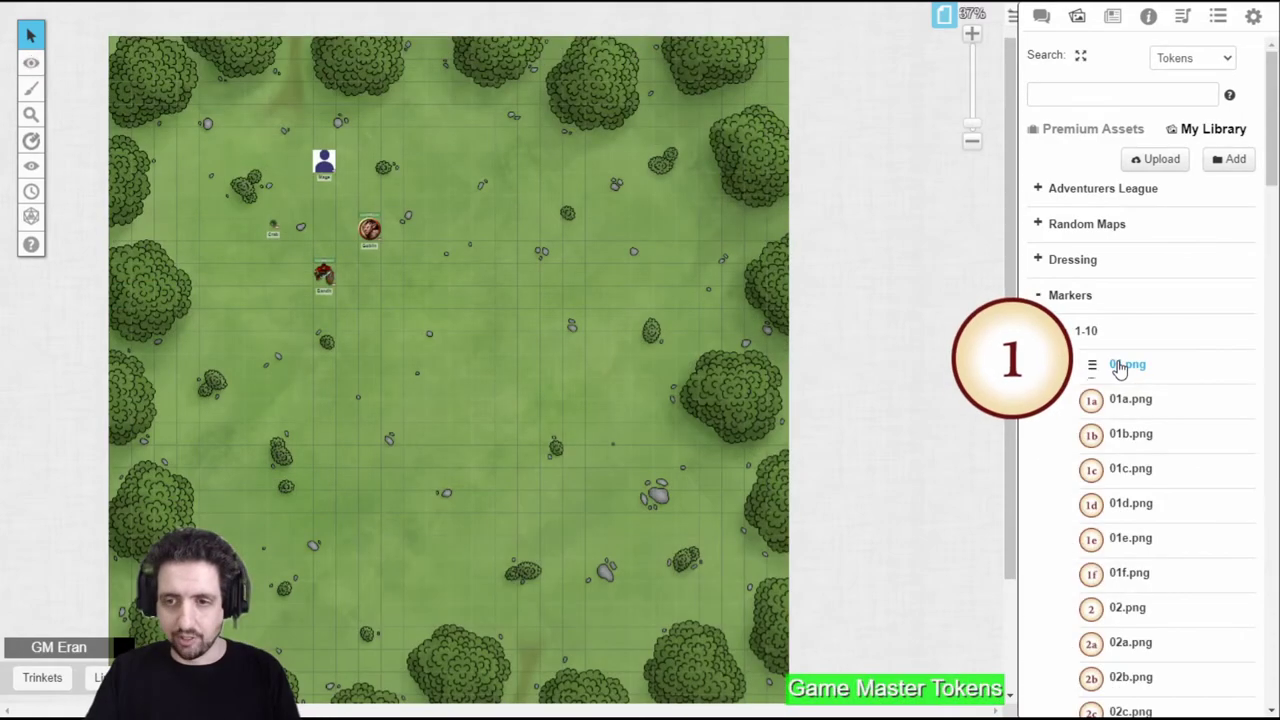
mouse_move(978, 316)
left_mouse_down()
mouse_move(950, 353)
mouse_move(663, 280)
left_mouse_up()
left_click(665, 276)
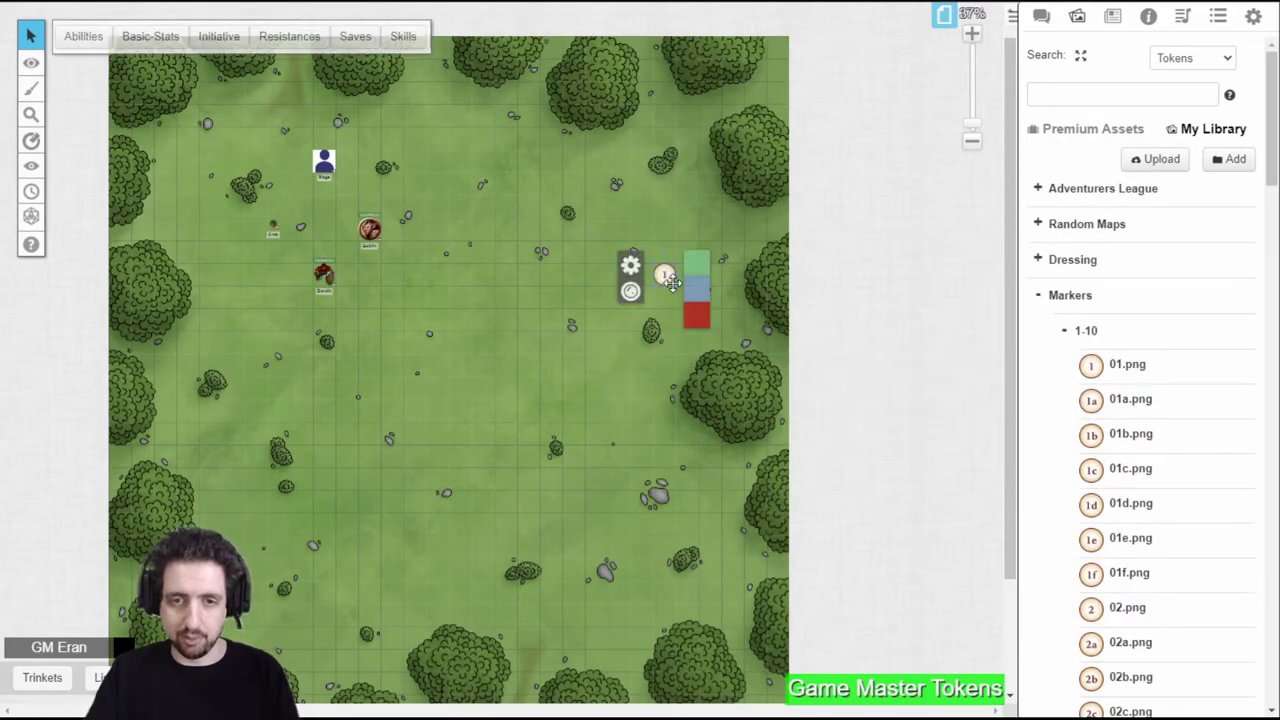
left_click(685, 310)
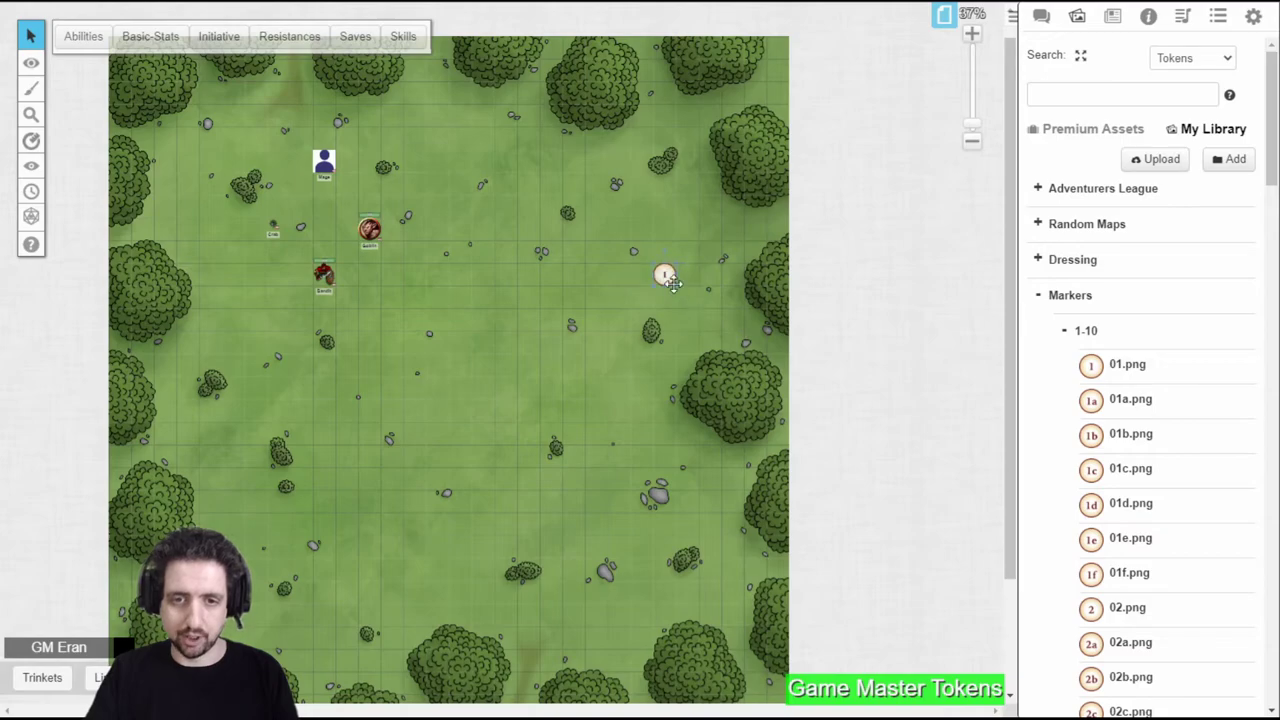
left_click(666, 277)
mouse_move(676, 287)
left_mouse_down()
mouse_move(694, 306)
mouse_move(726, 220)
left_mouse_up()
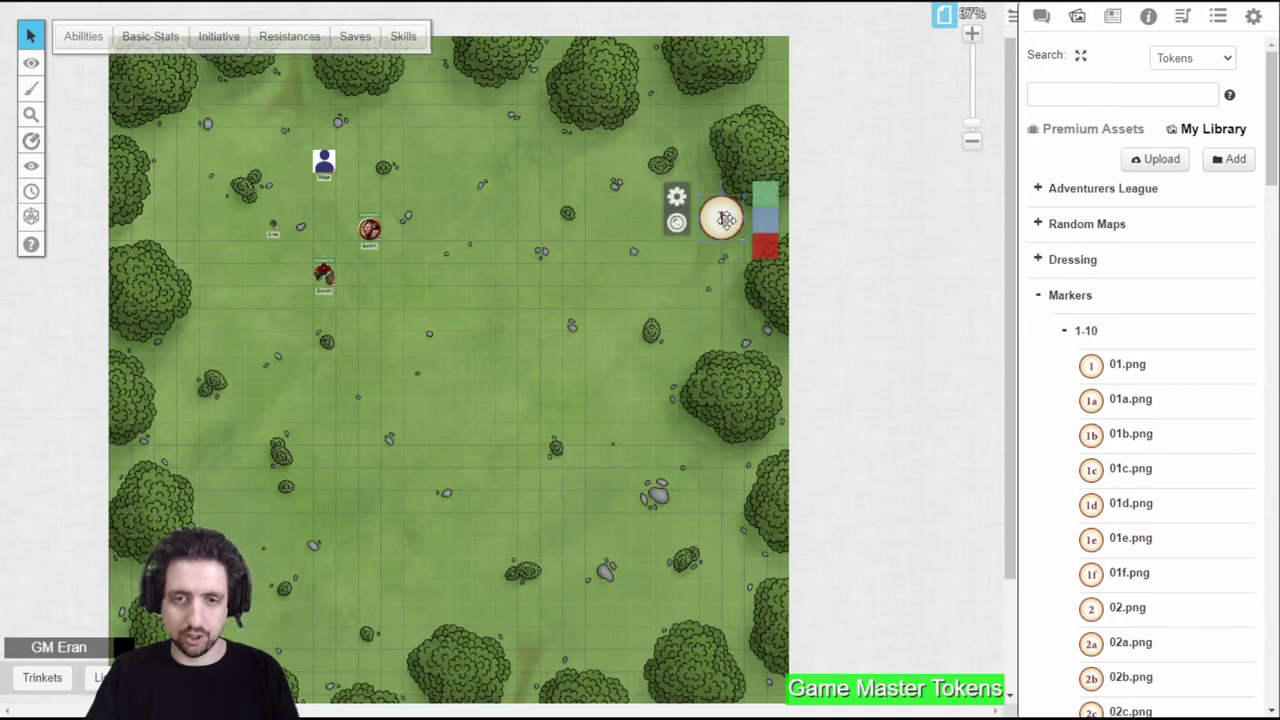
Add a GM-only note starting with "W" in the 1 marker's token settings
double_click(726, 220)
left_click(455, 232)
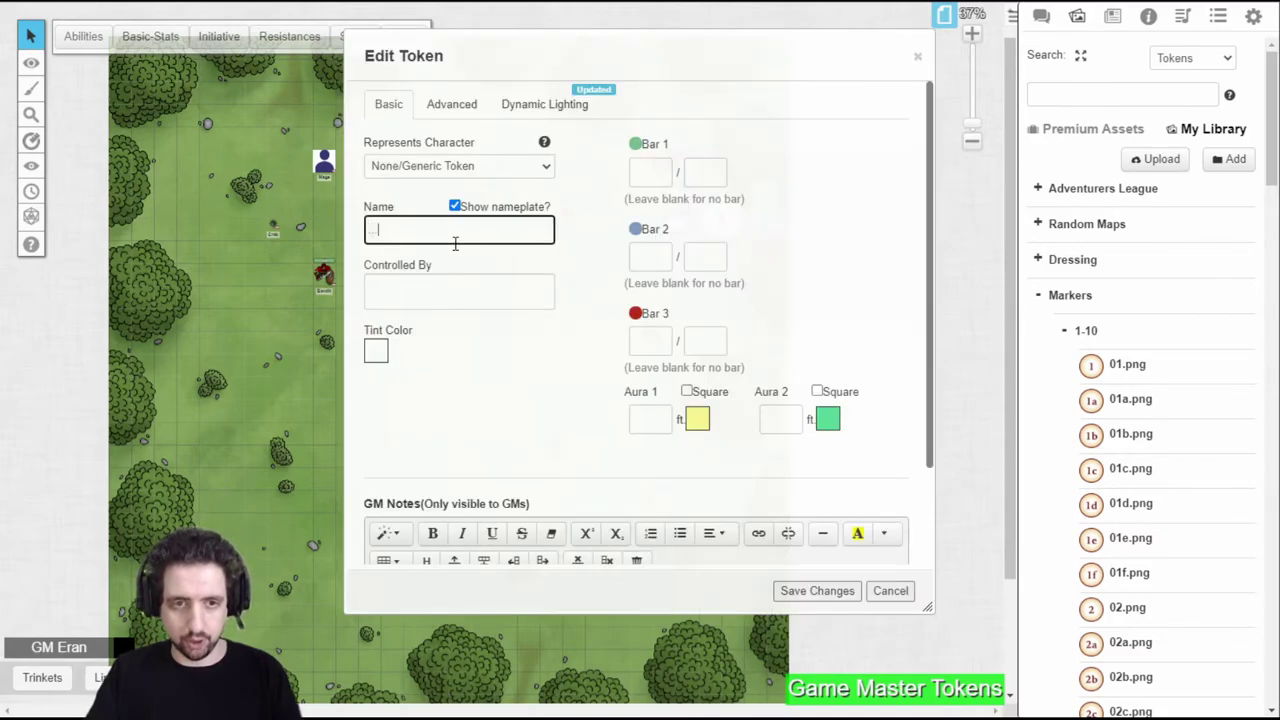
scroll(580, 345, "down", 2)
left_click(636, 480)
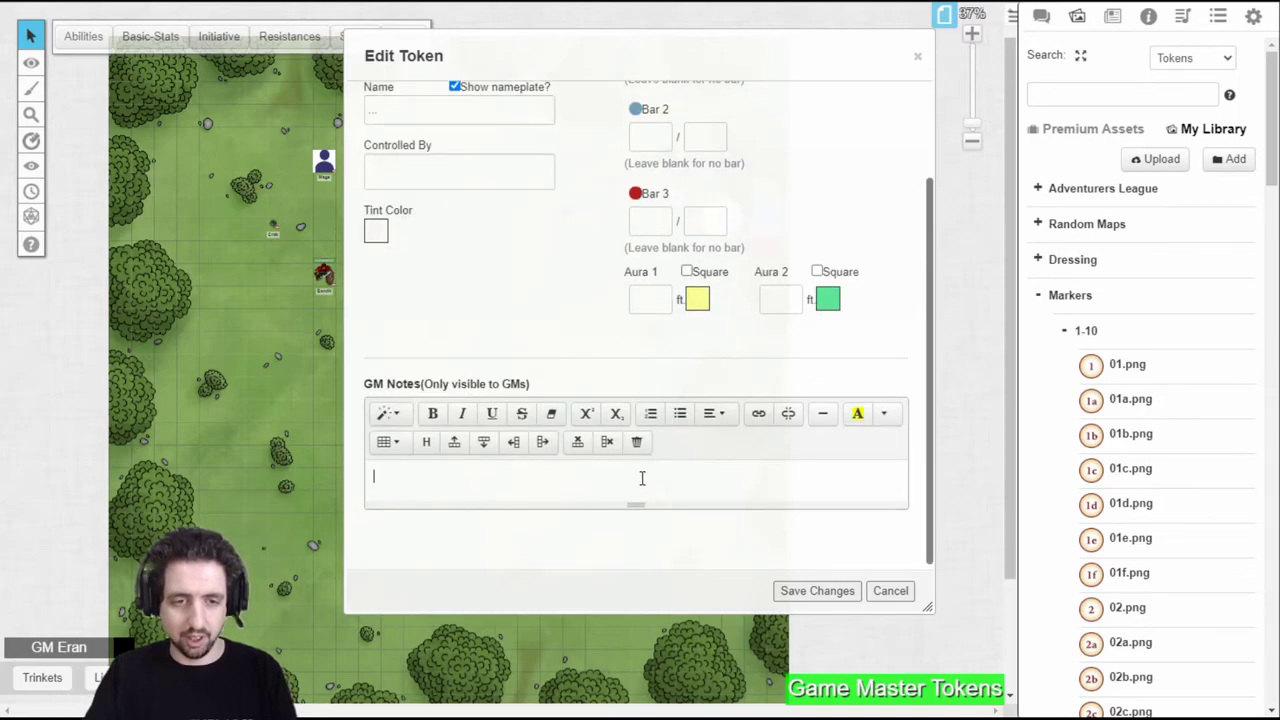
type("W")
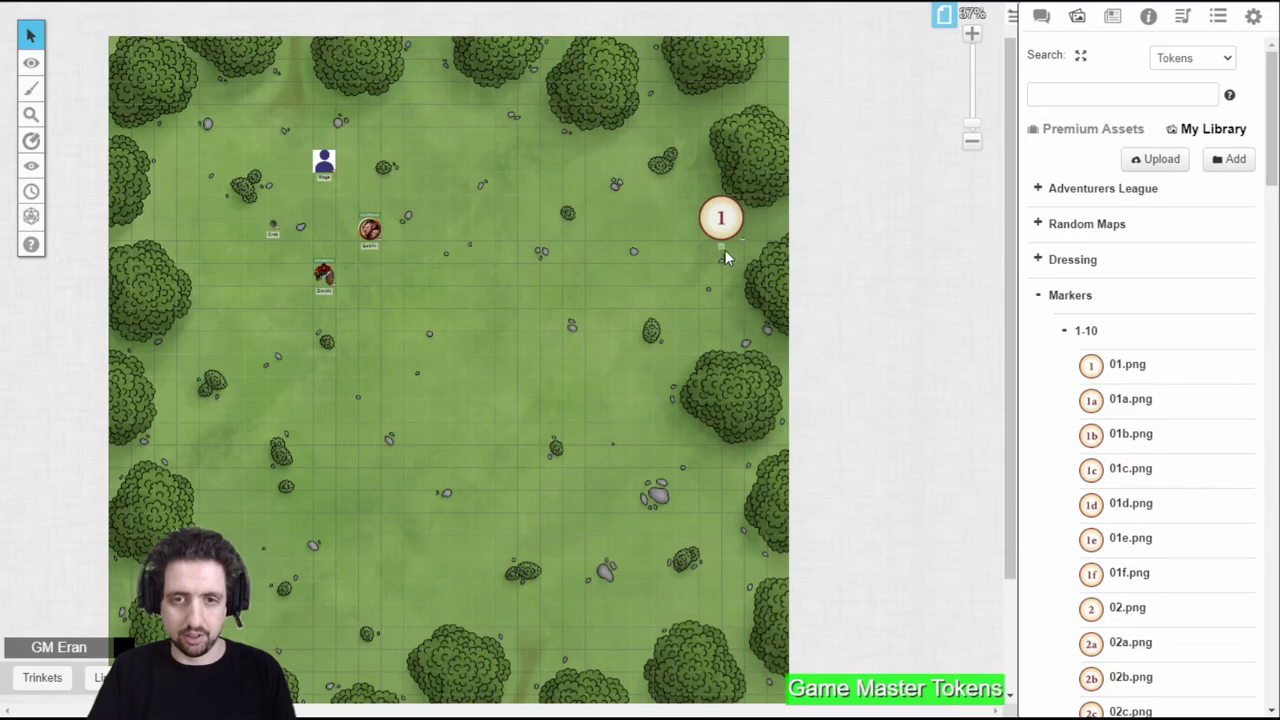
double_click(720, 222)
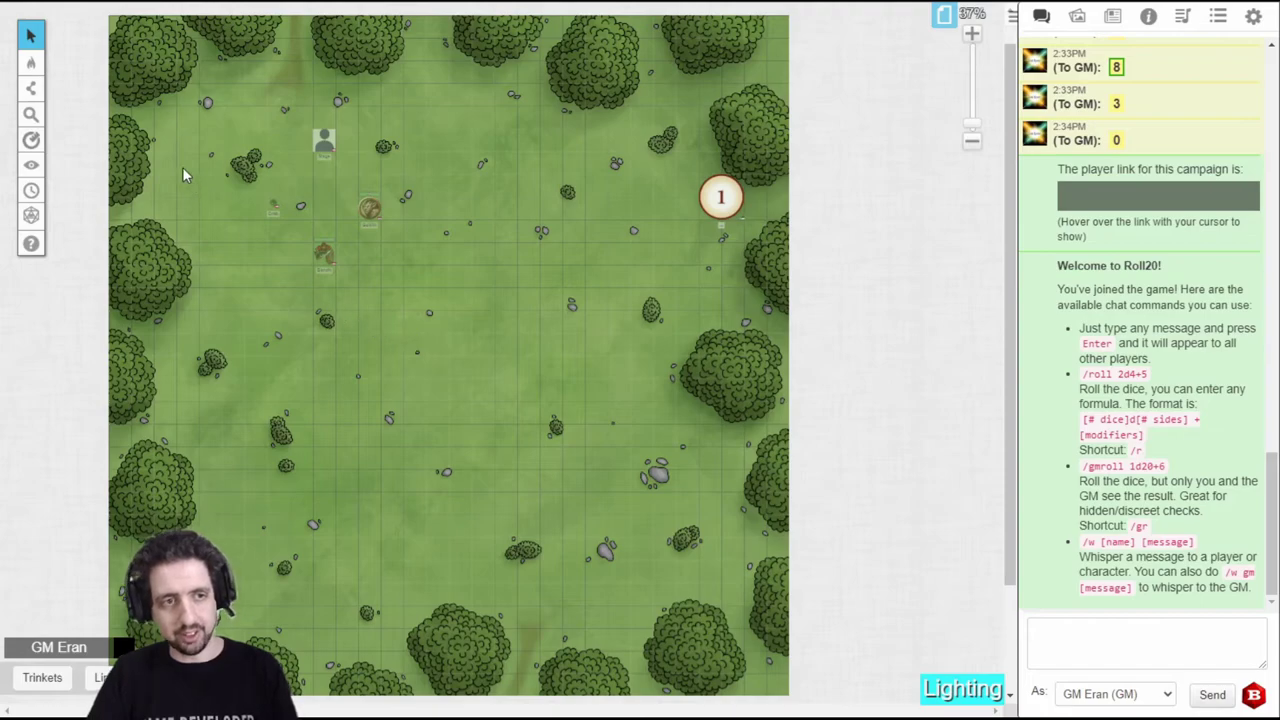
On the Lighting layer, draw a cyan polygon line across the tree just above the 1 marker
left_click(32, 89)
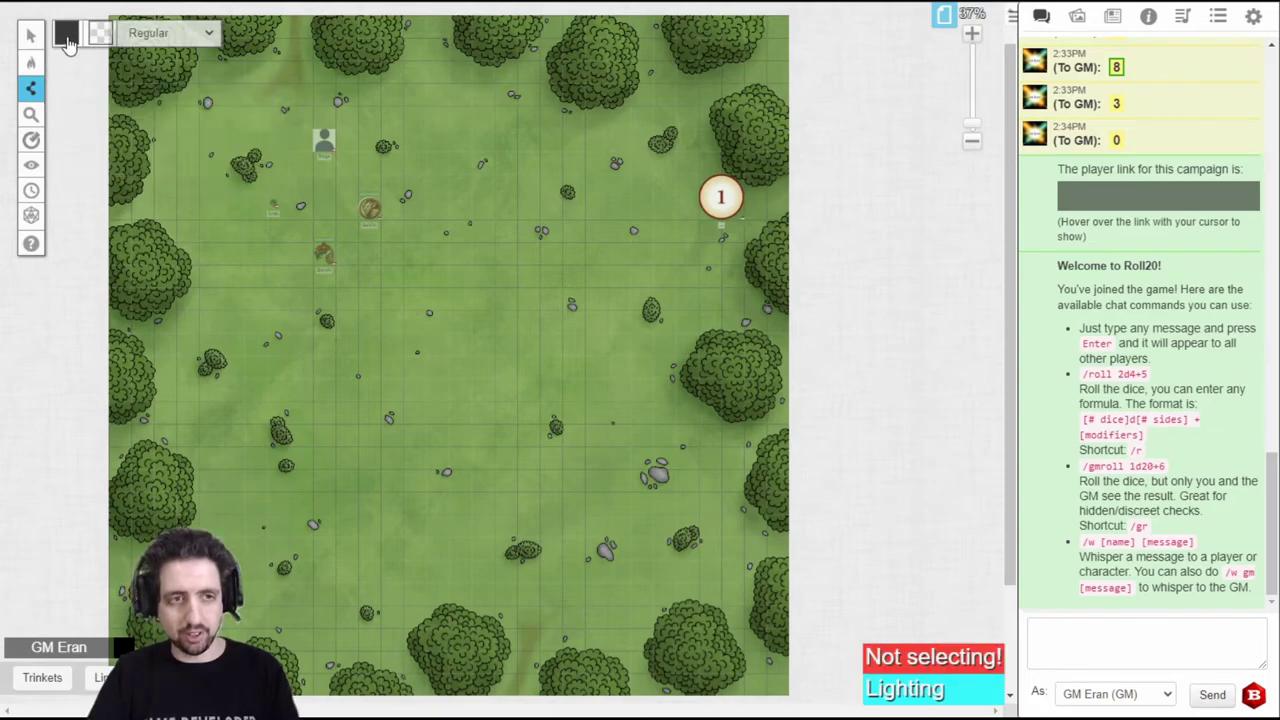
left_click(66, 40)
left_click(117, 80)
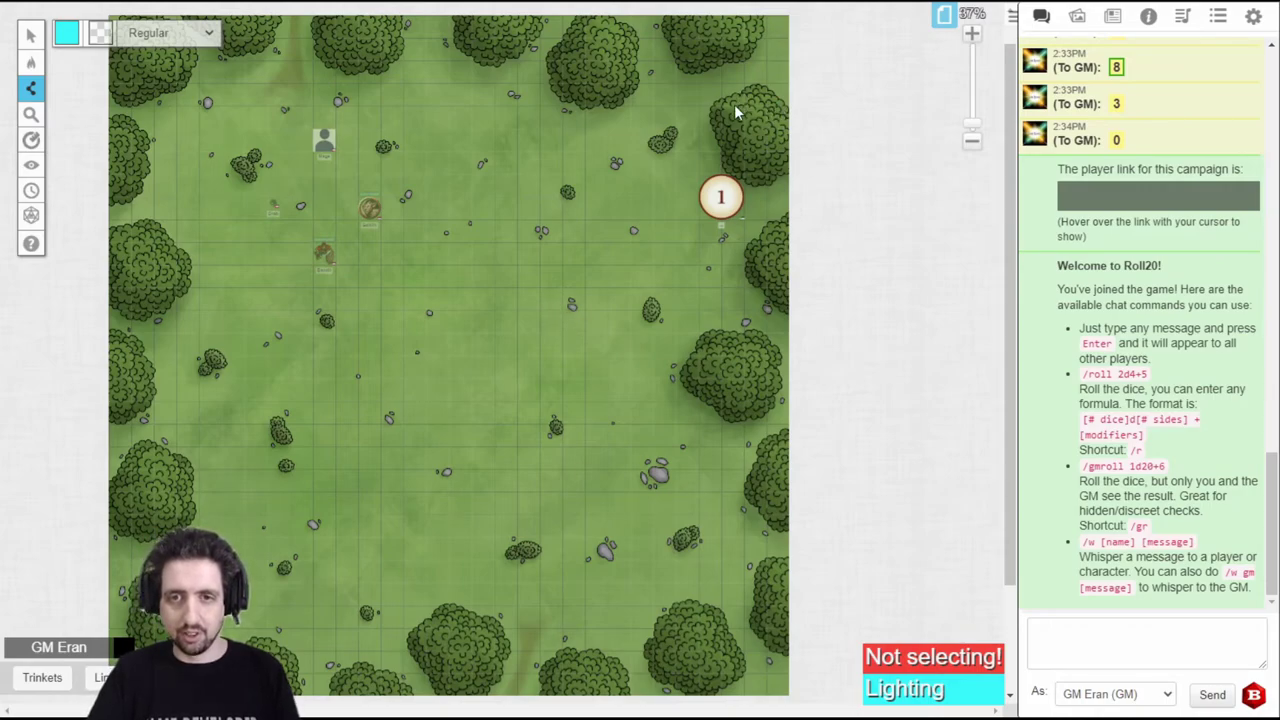
mouse_move(740, 148)
left_mouse_down()
mouse_move(756, 180)
mouse_move(776, 162)
mouse_move(783, 120)
left_mouse_up()
Switch to the player-visible Tokens layer and review the Start page's dynamic lighting and movement restriction settings without changing them
key("ctrl+o")
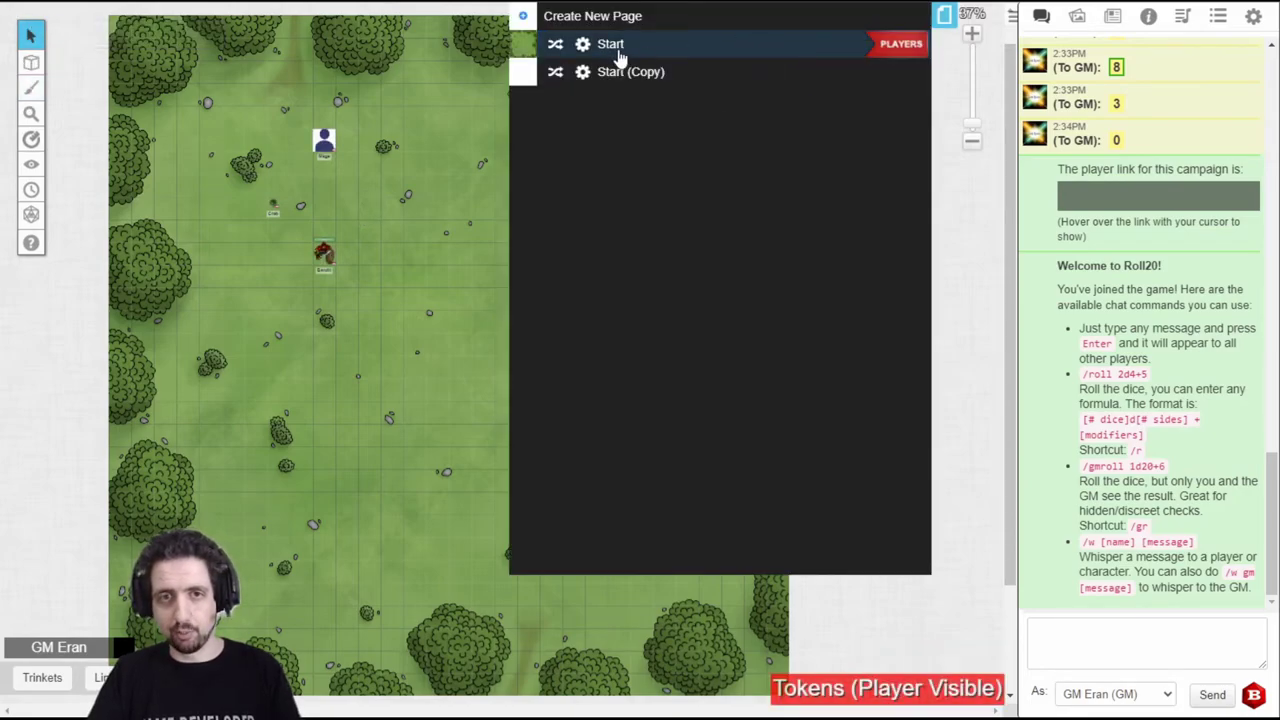
left_click(582, 44)
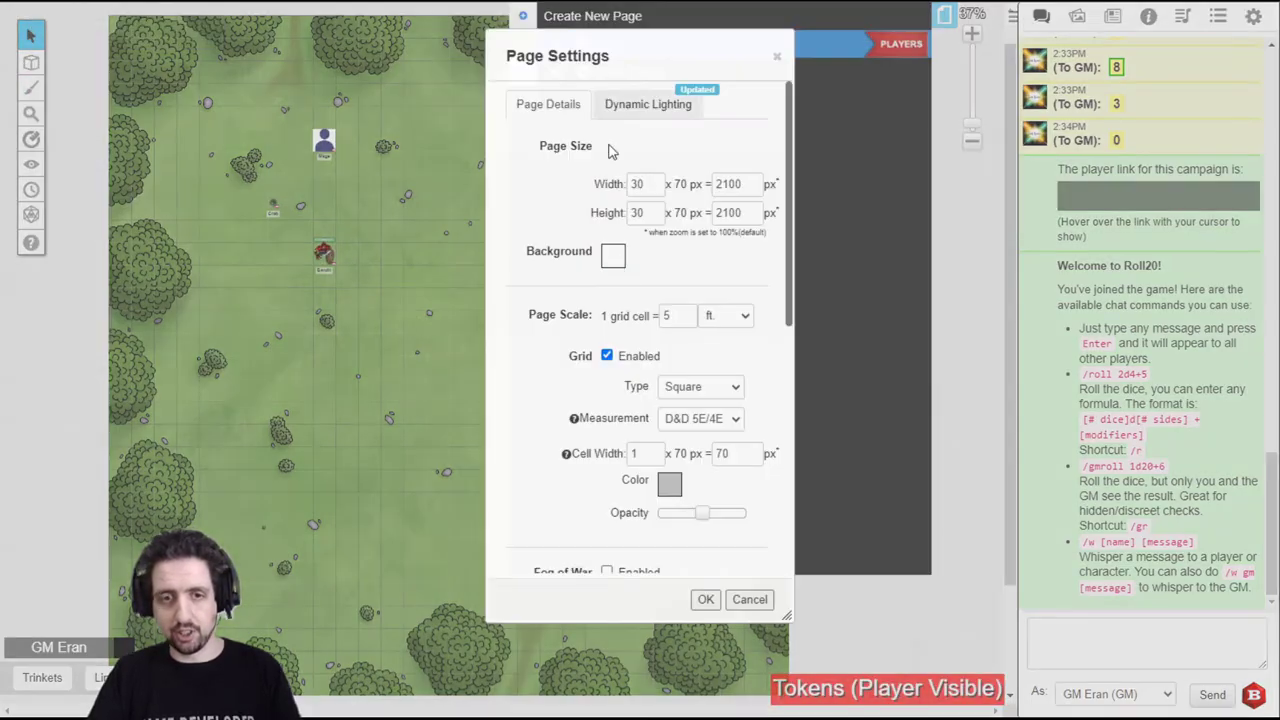
scroll(743, 333, "down", 5)
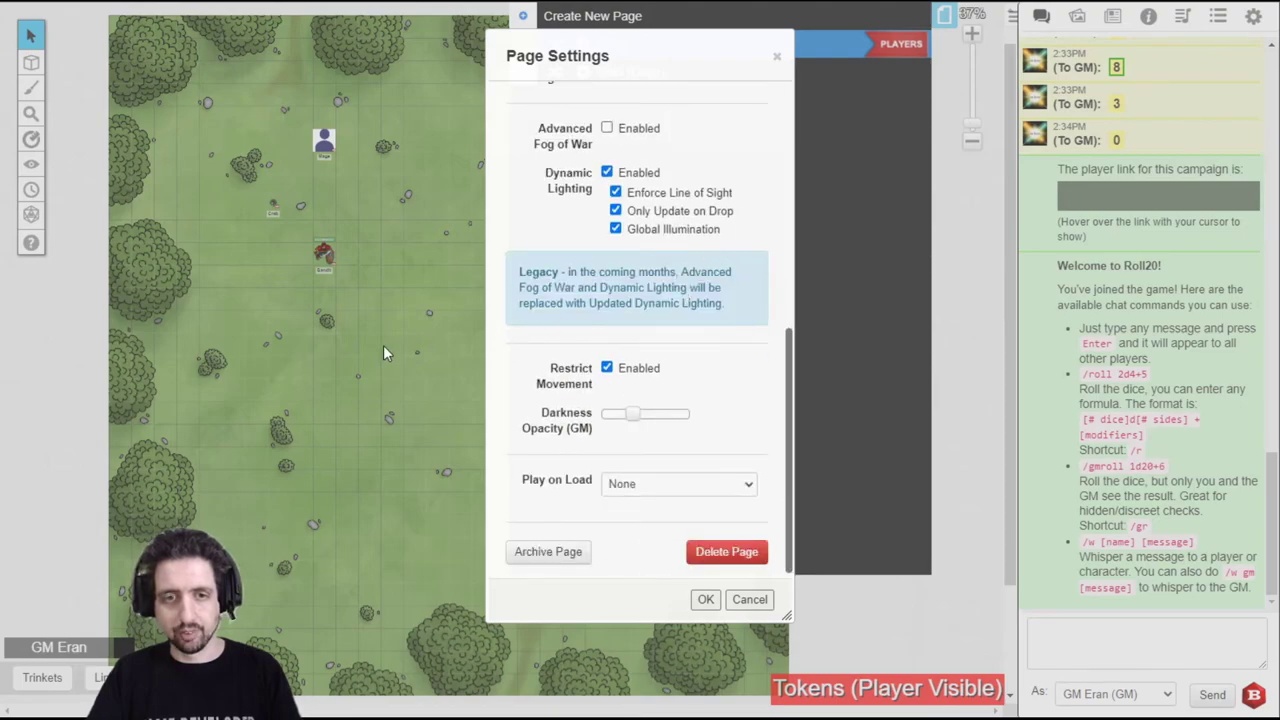
left_click(751, 602)
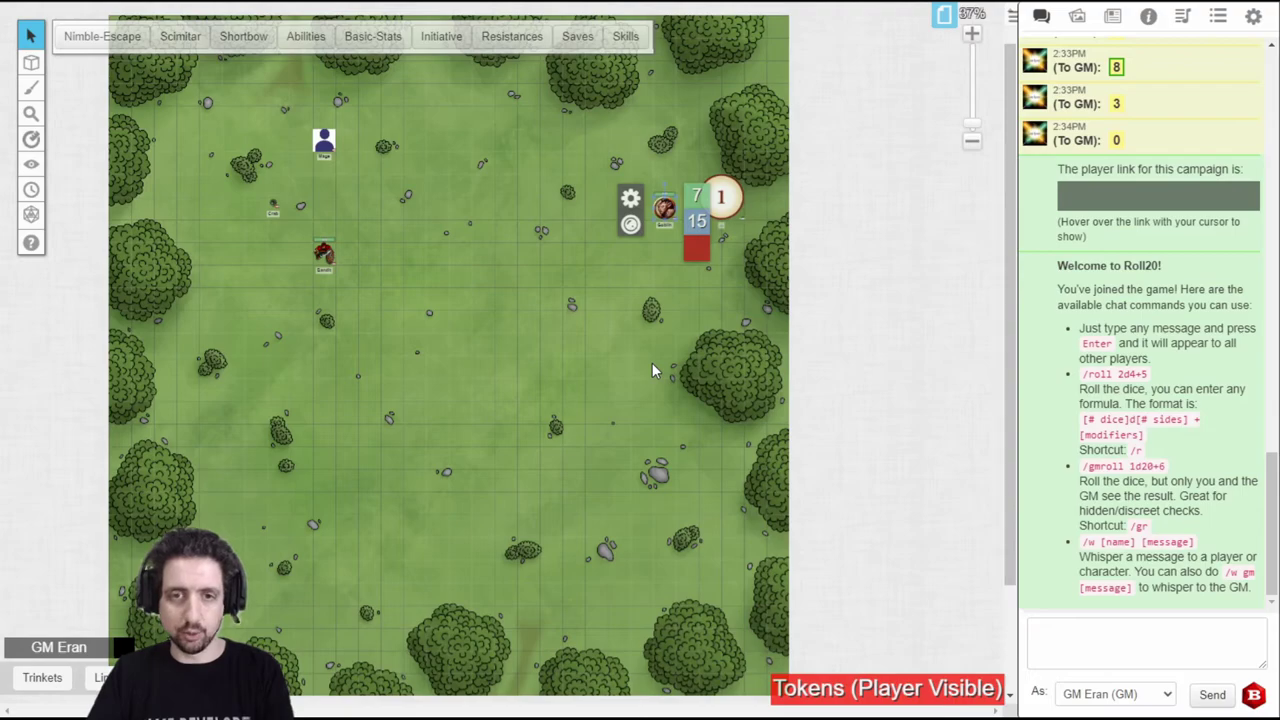
Move the goblin token directly beside the 1 marker and deselect it
mouse_move(666, 210)
left_mouse_down()
mouse_move(664, 165)
mouse_move(688, 207)
left_mouse_up()
left_click(645, 274)
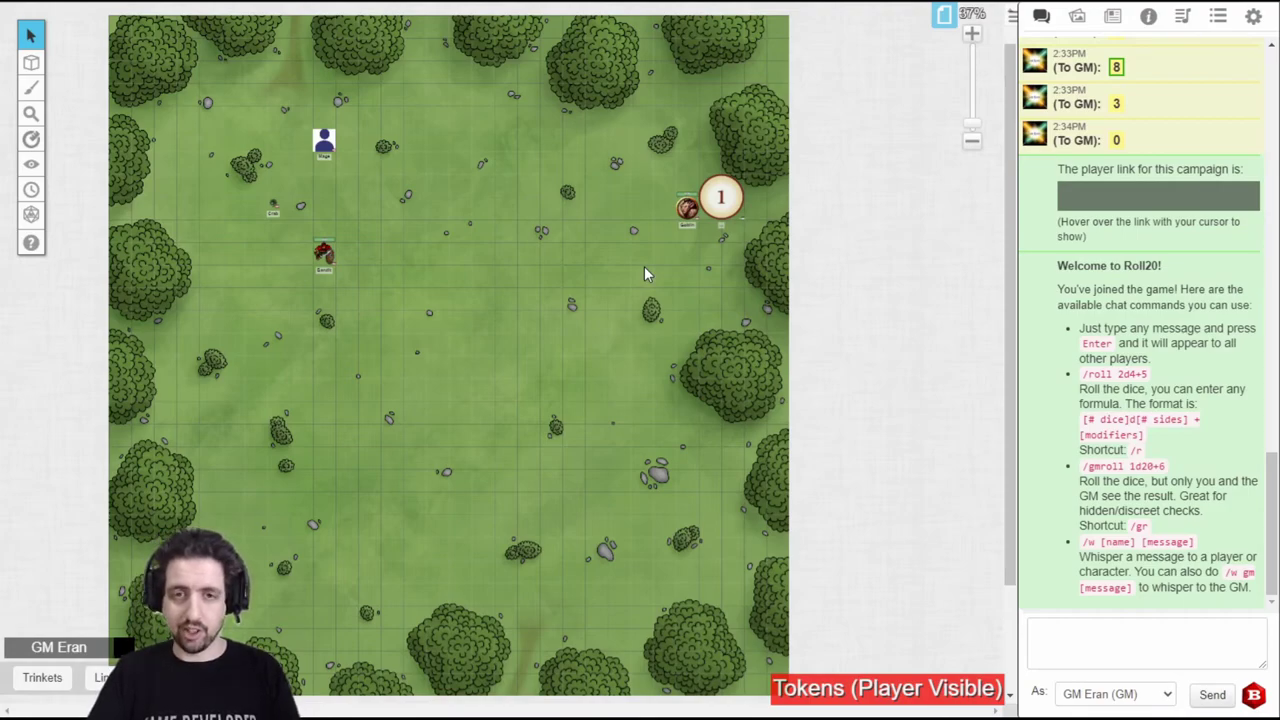
Draw a room of about 5 by 3 cells with cyan walls and an orange door segment in its upper wall
left_click(31, 87)
left_click(66, 33)
left_click(110, 72)
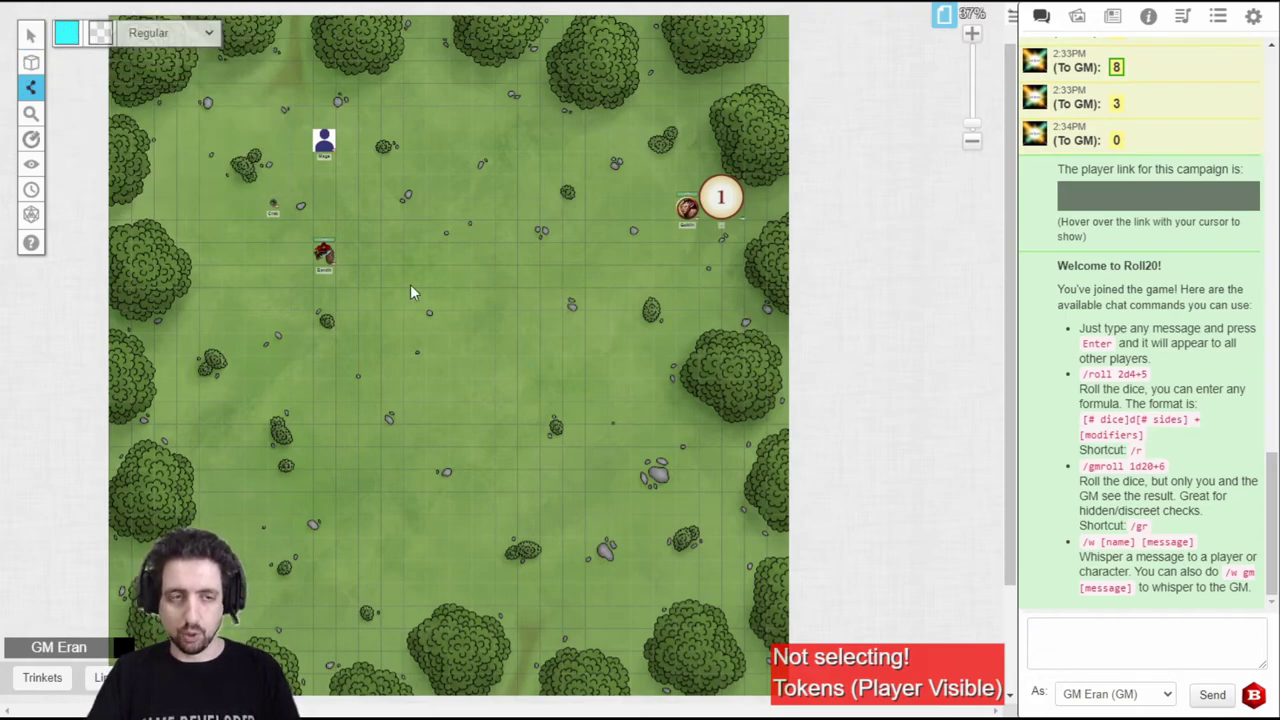
left_click(66, 33)
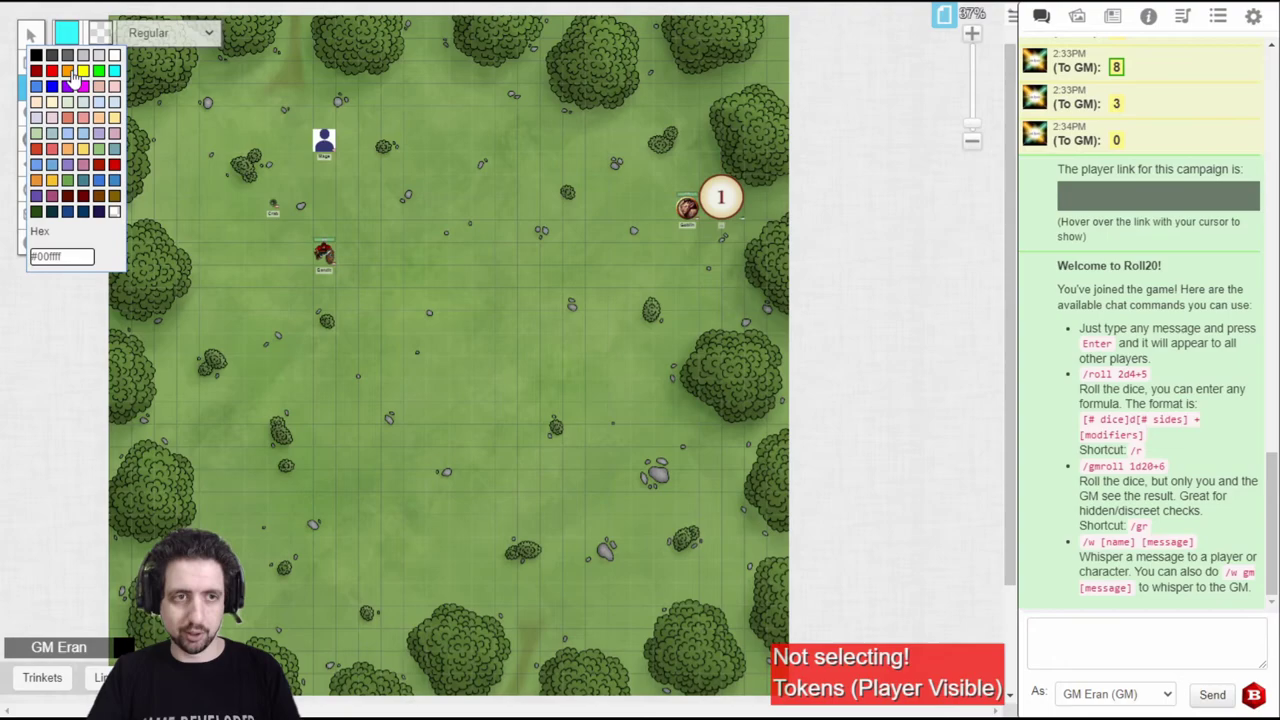
left_click(67, 71)
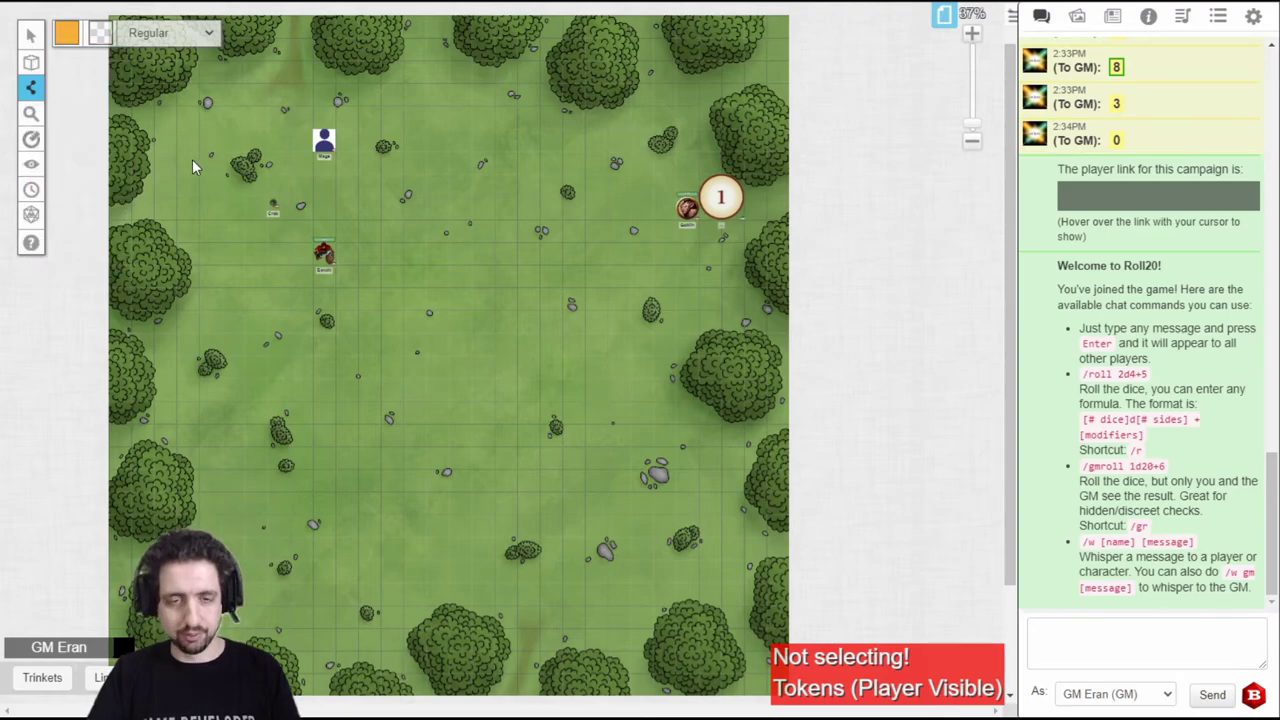
scroll(440, 328, "up", 5)
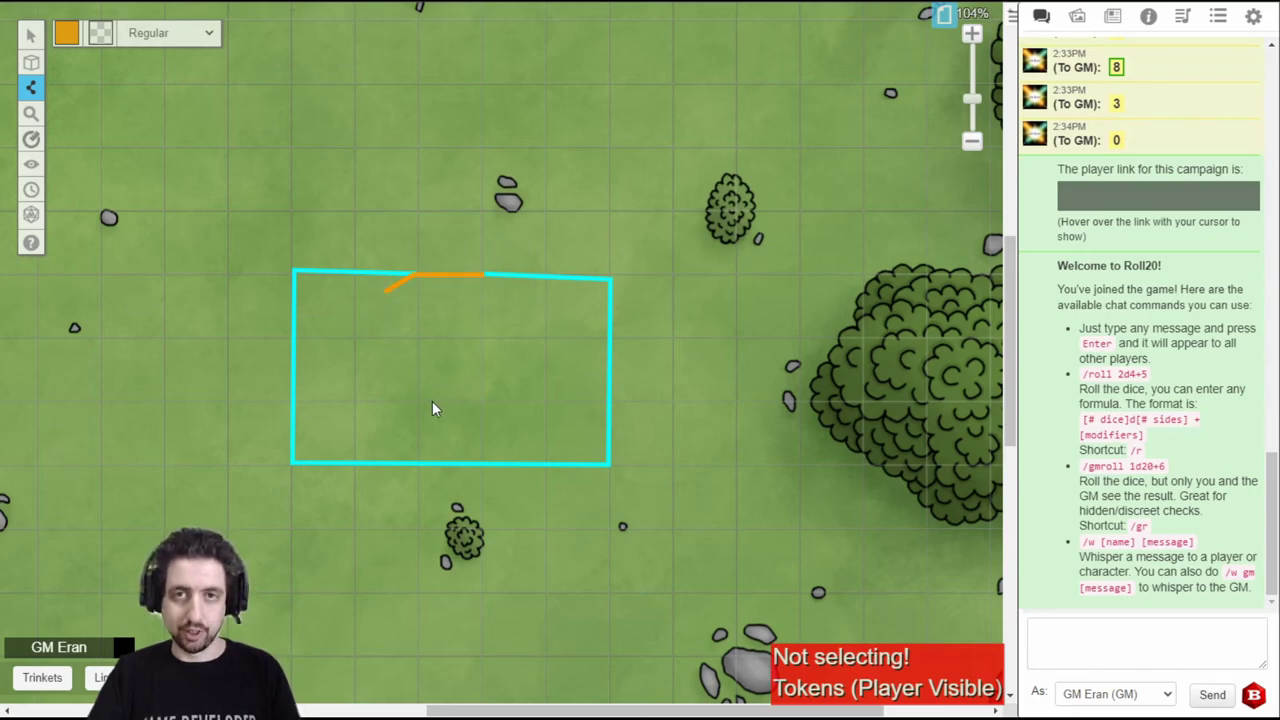
key("Escape")
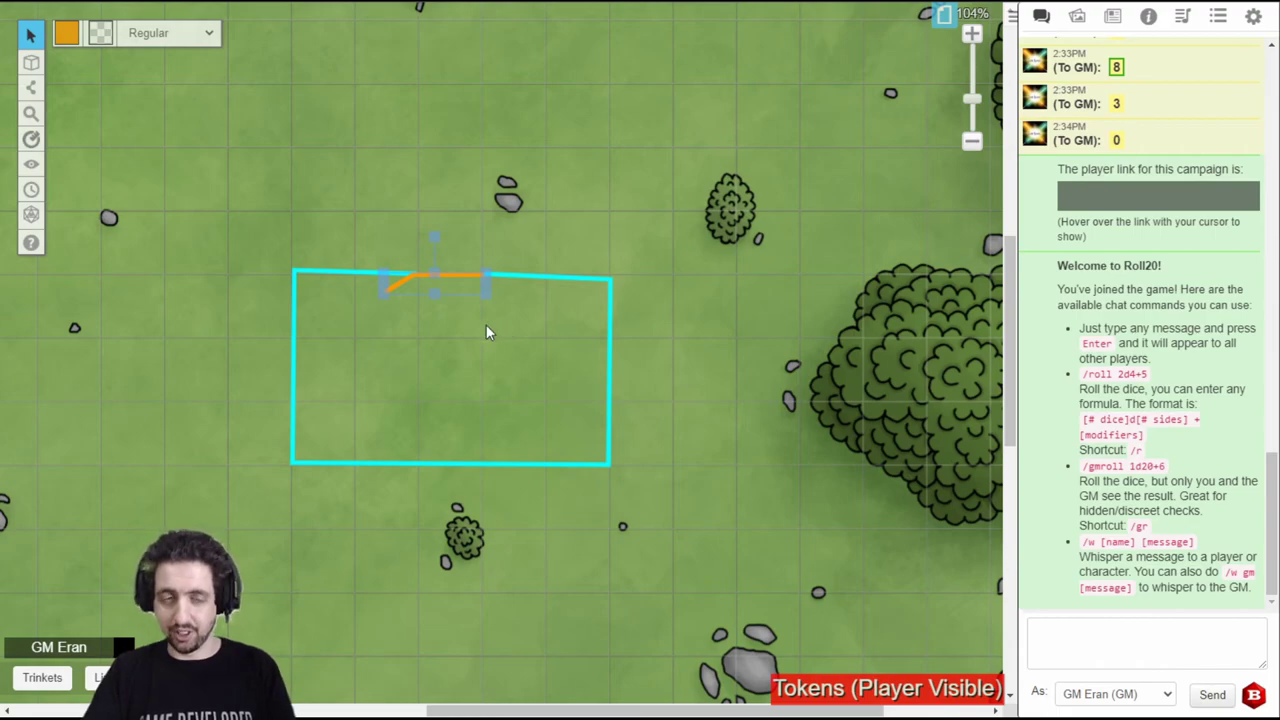
left_click(131, 30)
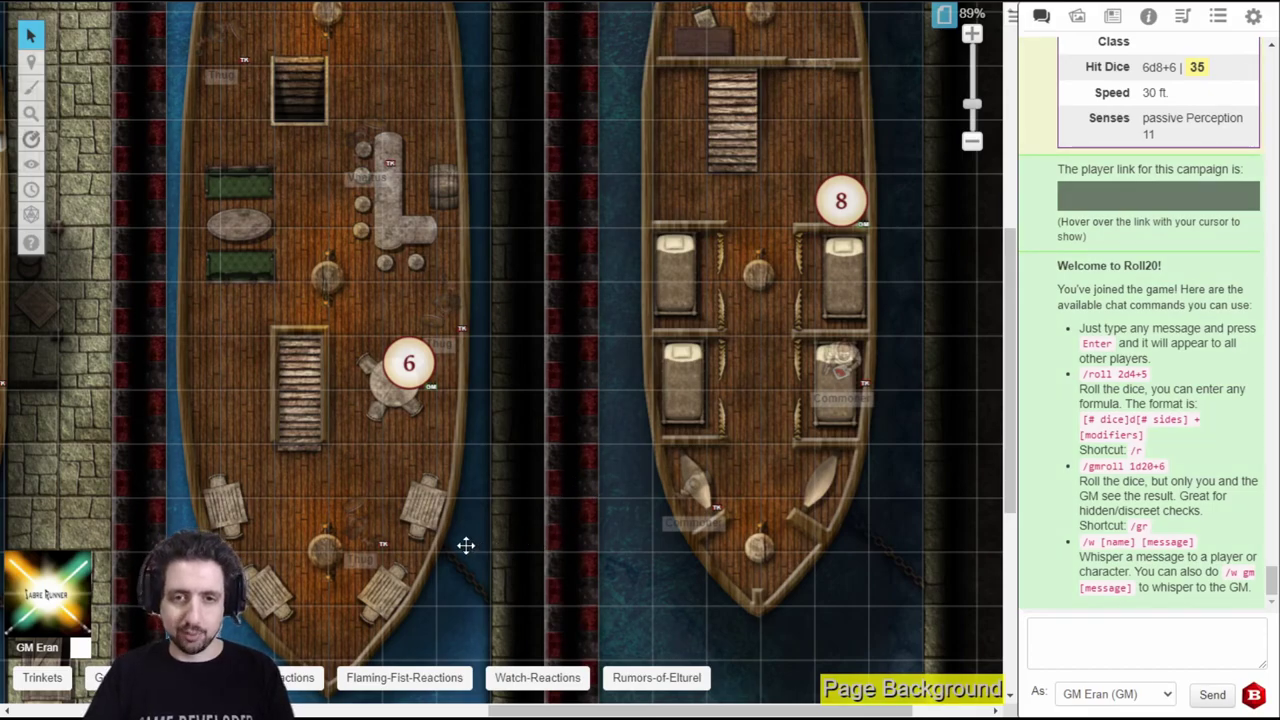
On the ship page, send the background image between the decks to the back, and restore the order by sending the overlapping image back too
right_click(566, 346)
left_click(612, 293)
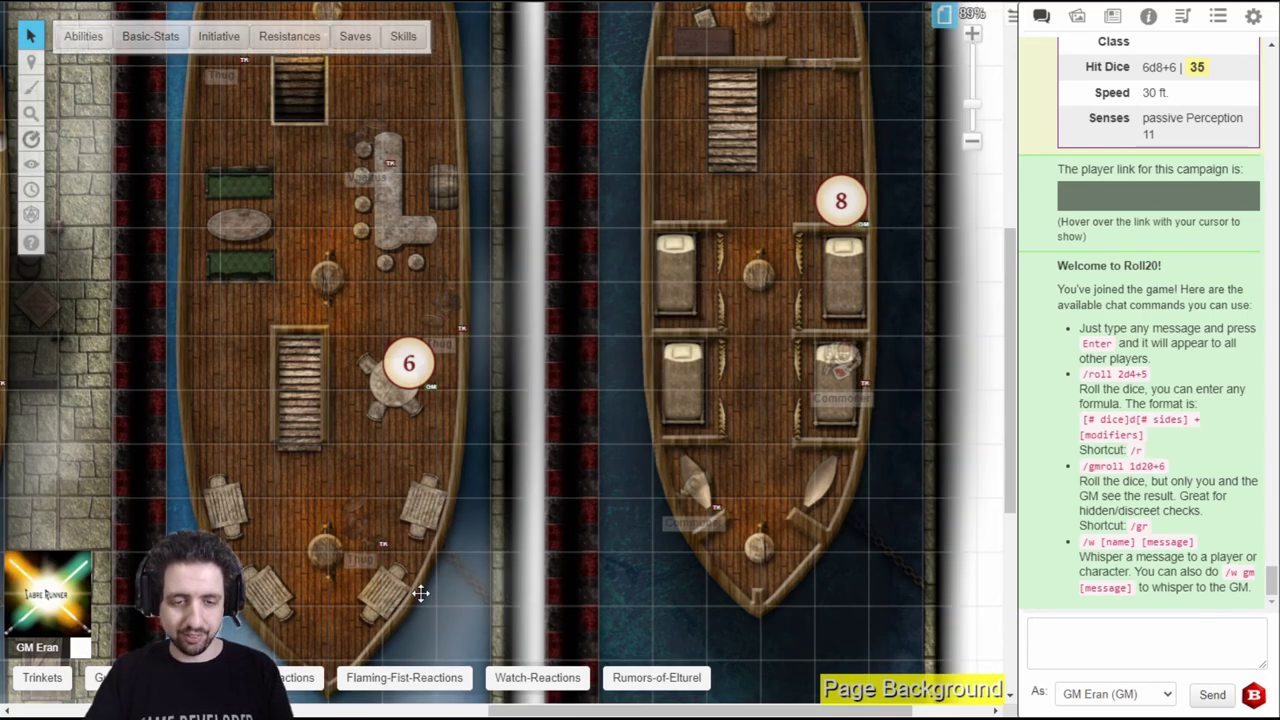
right_click(624, 282)
left_click(689, 228)
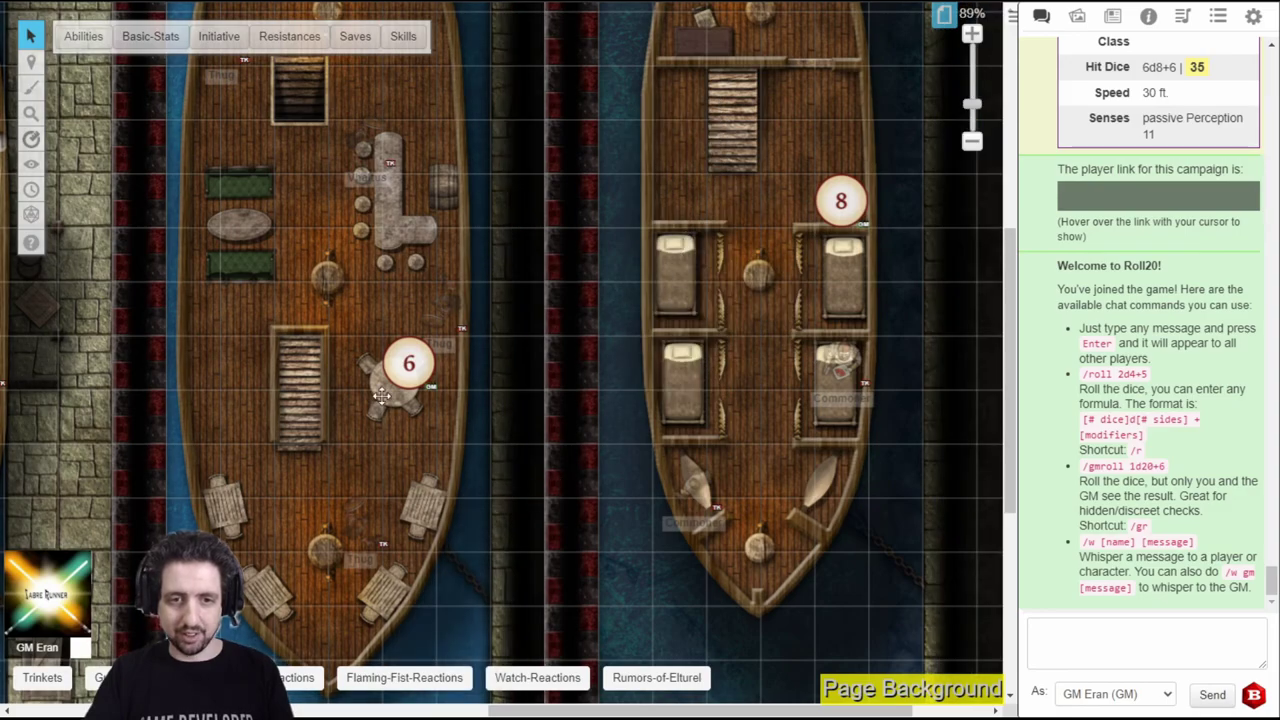
left_click(549, 351)
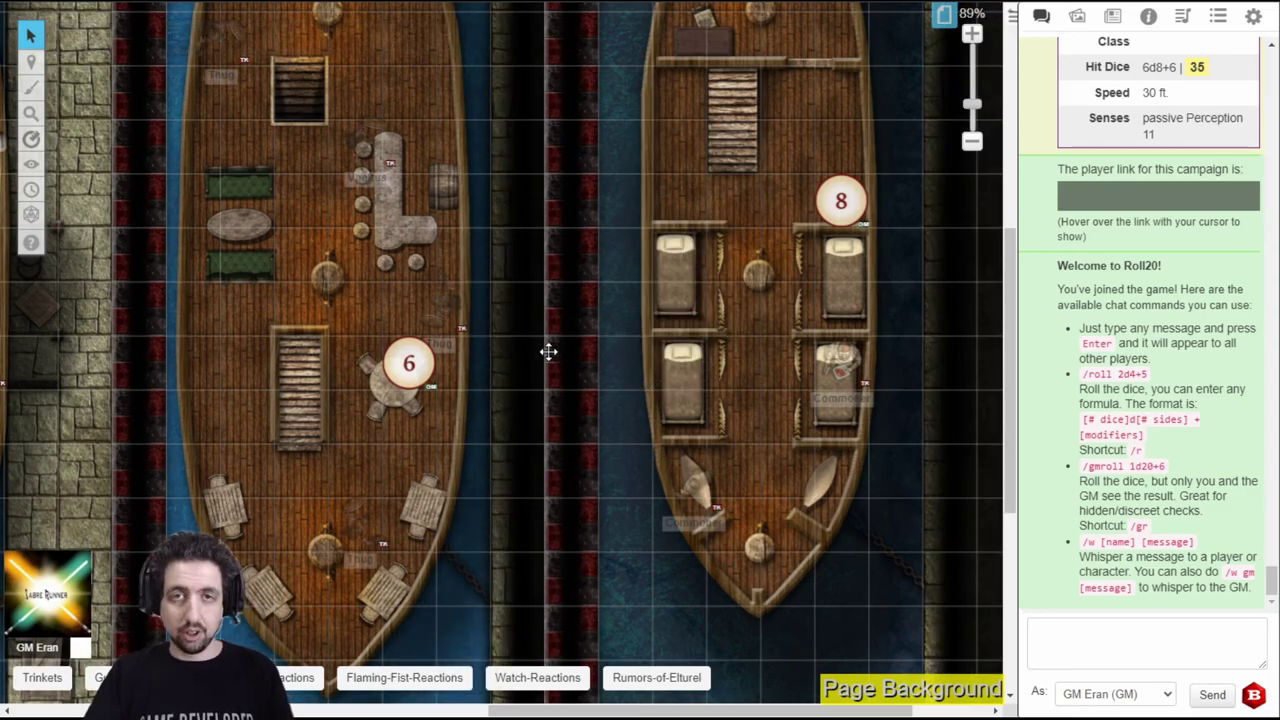